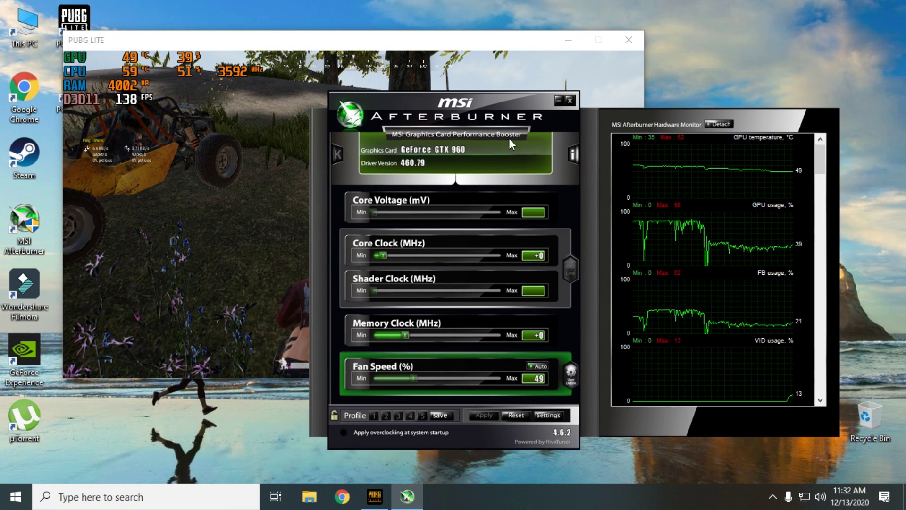
# Step: In Monitoring settings, show memory usage, core clock and memory clock in the on-screen display
pyautogui.click(548, 415)
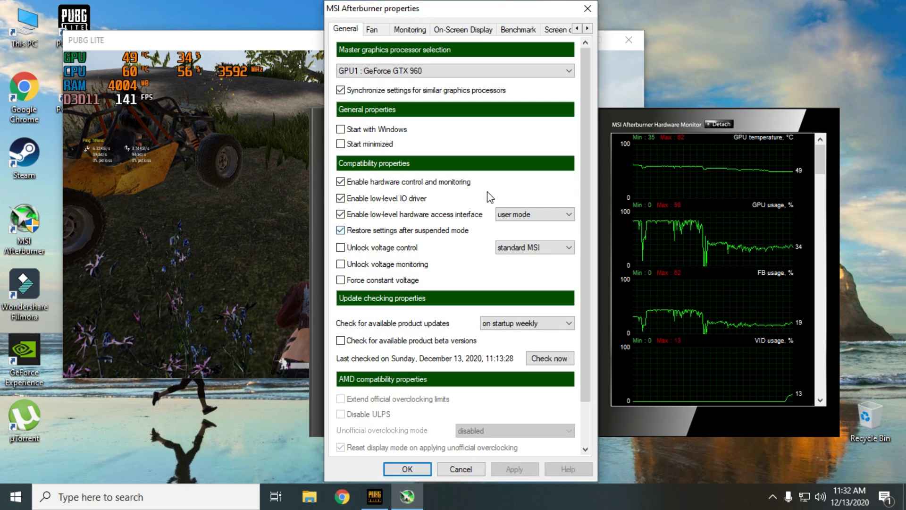
pyautogui.click(410, 30)
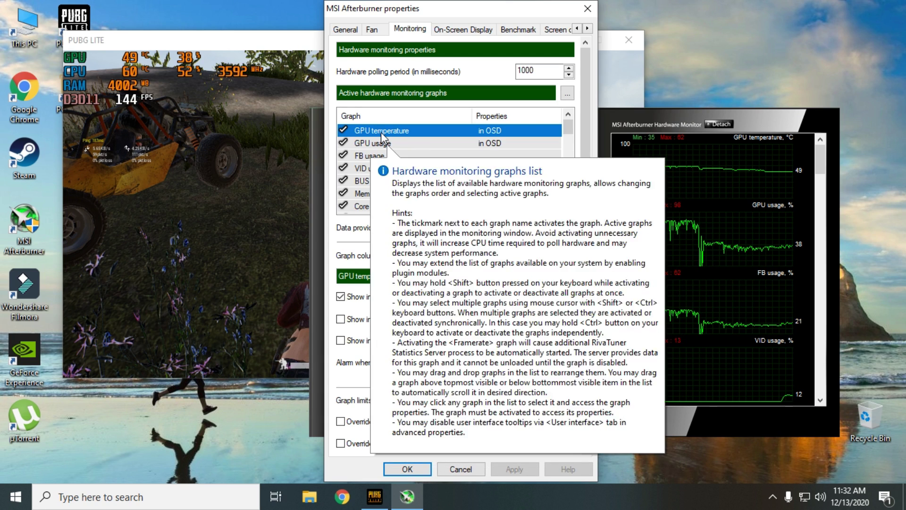
pyautogui.click(383, 144)
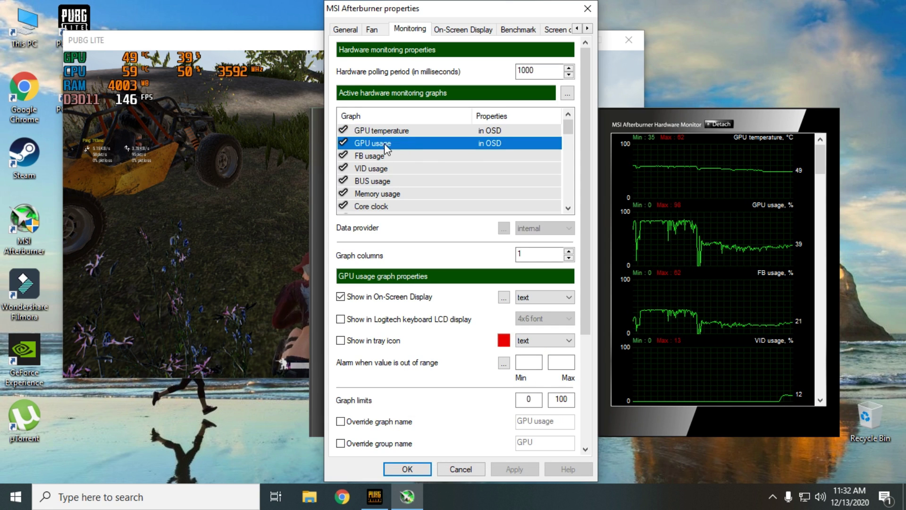
pyautogui.click(430, 189)
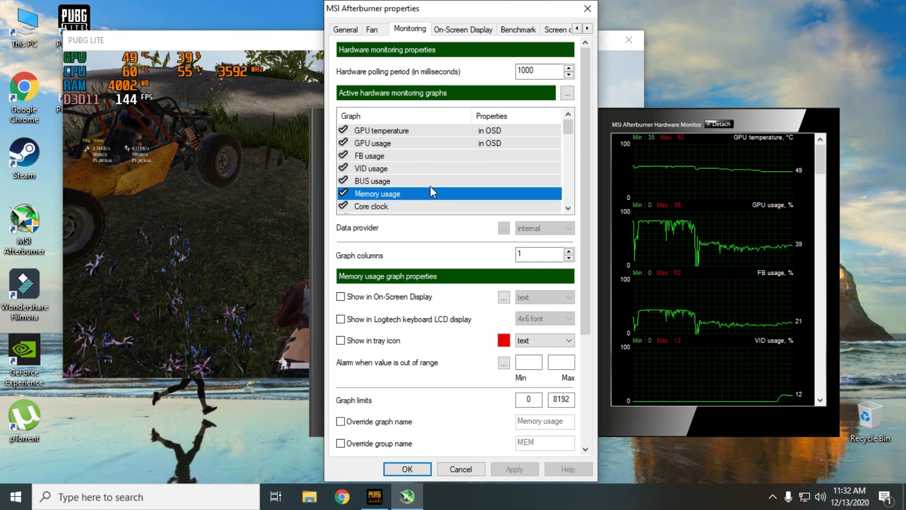
pyautogui.click(353, 297)
pyautogui.click(373, 207)
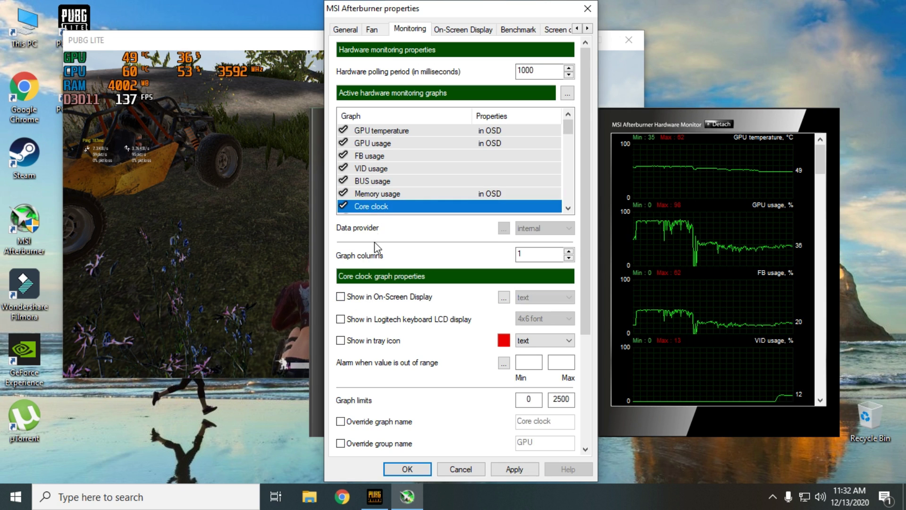
pyautogui.scroll(-1, 383, 188)
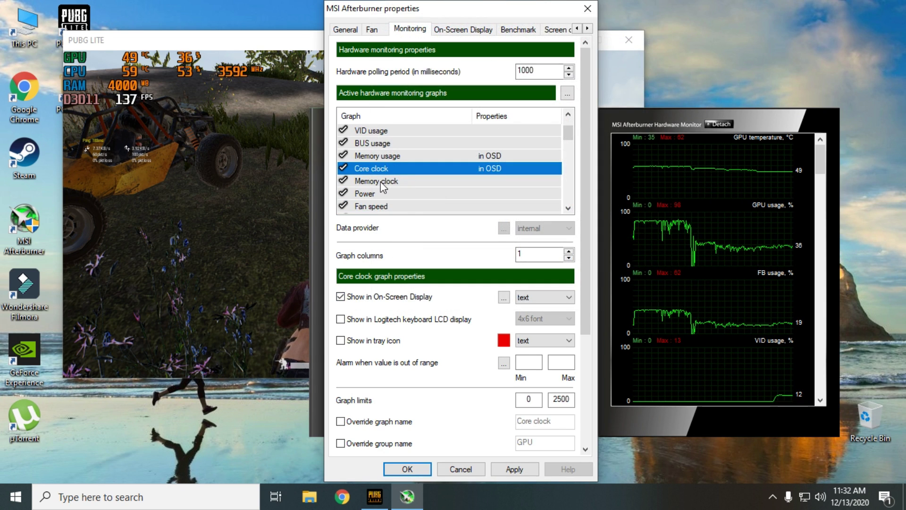
pyautogui.click(438, 180)
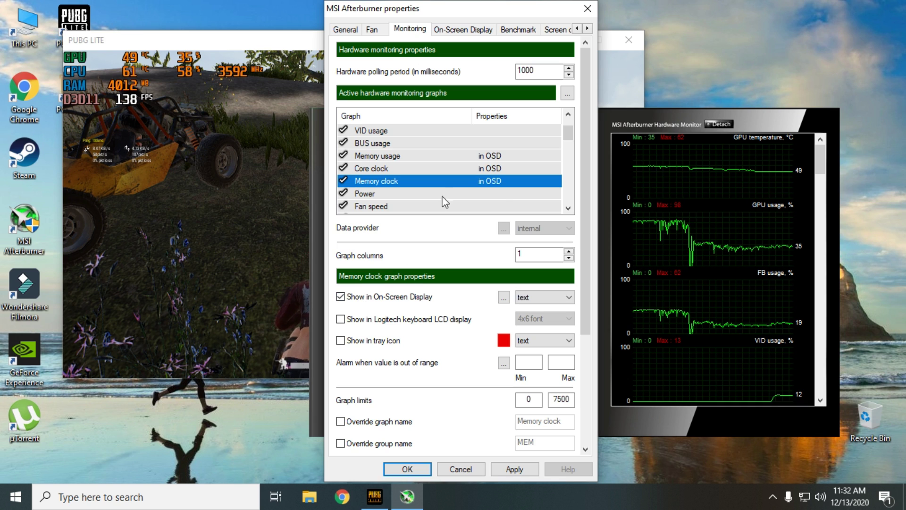
# Step: Review the CPU temperature, CPU usage, CPU clock, RAM usage and commit charge graph settings
pyautogui.scroll(-1, 567, 135)
pyautogui.scroll(-1, 400, 174)
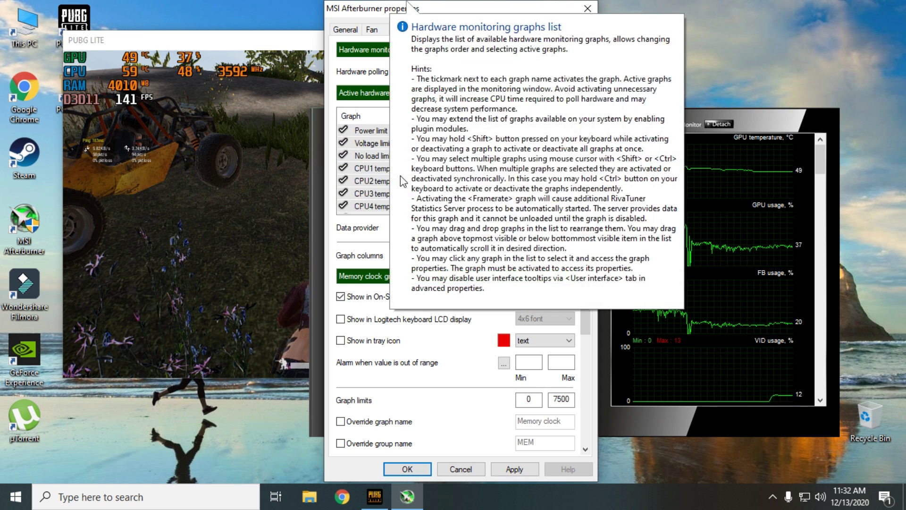
pyautogui.scroll(-1, 387, 199)
pyautogui.scroll(-1, 386, 199)
pyautogui.click(489, 182)
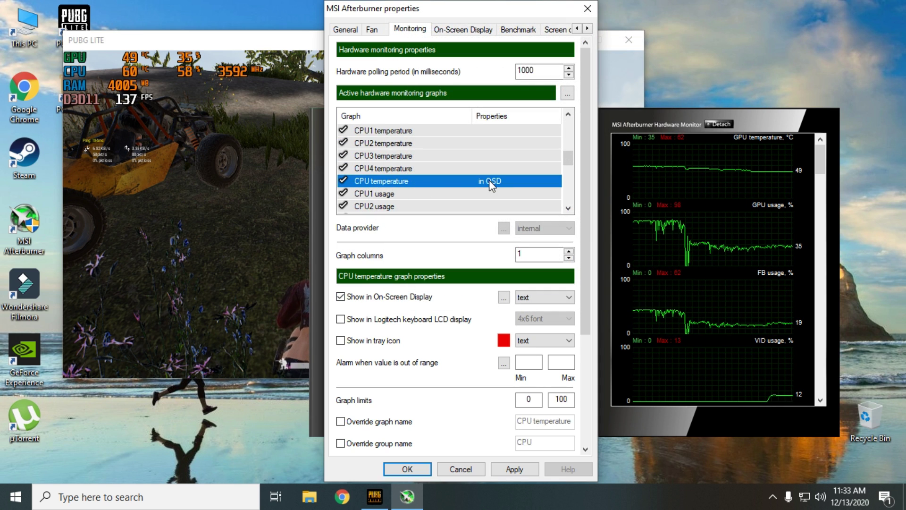
pyautogui.scroll(-1, 373, 210)
pyautogui.scroll(-1, 390, 191)
pyautogui.click(444, 169)
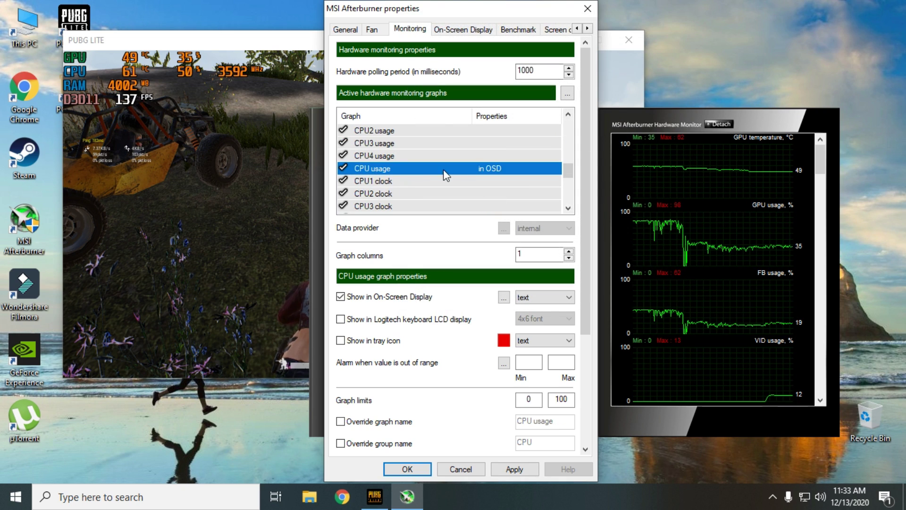
pyautogui.scroll(-2, 377, 191)
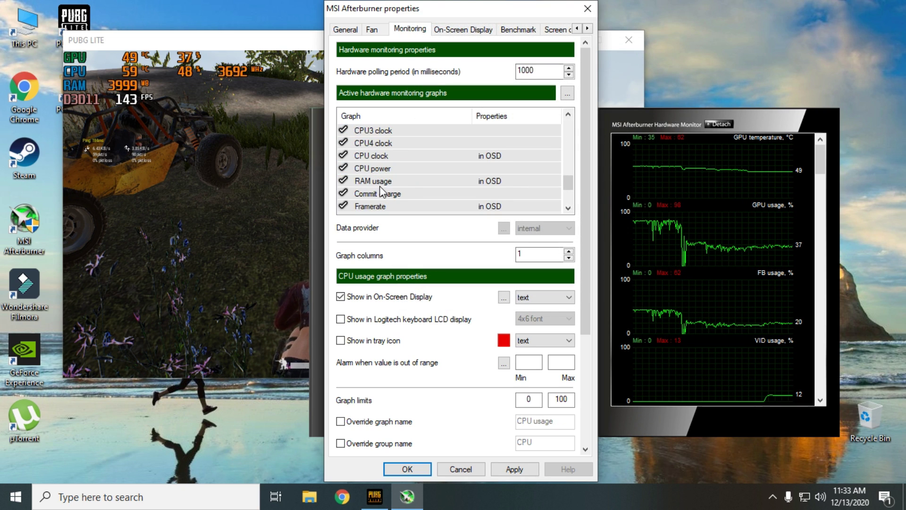
pyautogui.click(378, 143)
pyautogui.scroll(2, 378, 144)
pyautogui.scroll(-1, 376, 178)
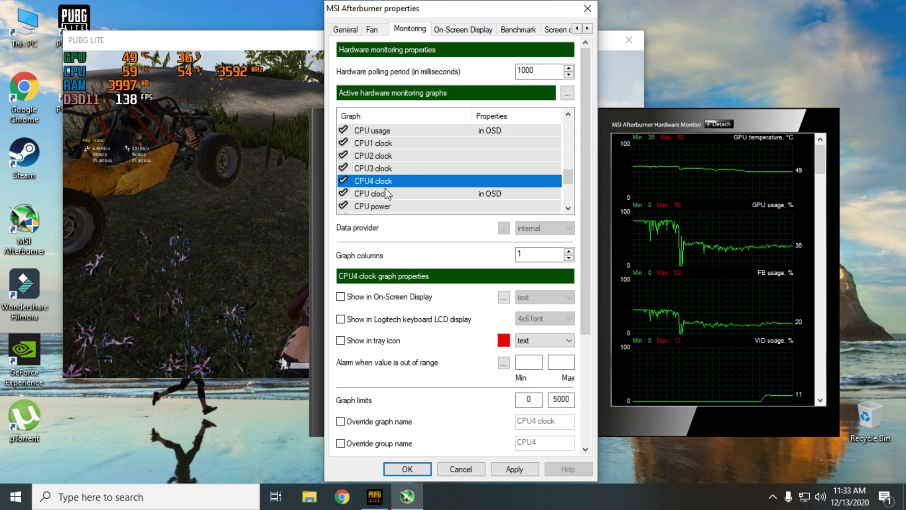
pyautogui.click(390, 191)
pyautogui.scroll(-1, 385, 195)
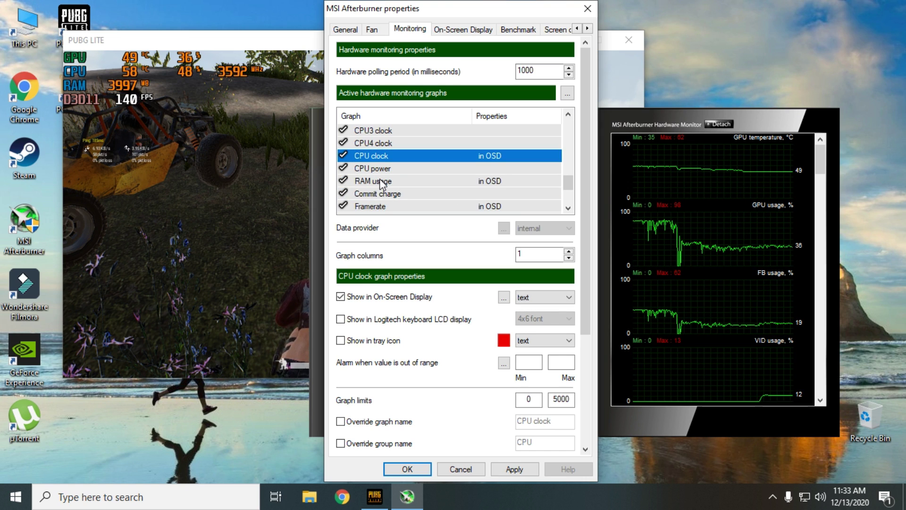
pyautogui.click(380, 181)
pyautogui.click(378, 193)
# Step: Enable the Frametime and Framerate Min graphs and show both in the on-screen display
pyautogui.click(377, 206)
pyautogui.scroll(-1, 375, 194)
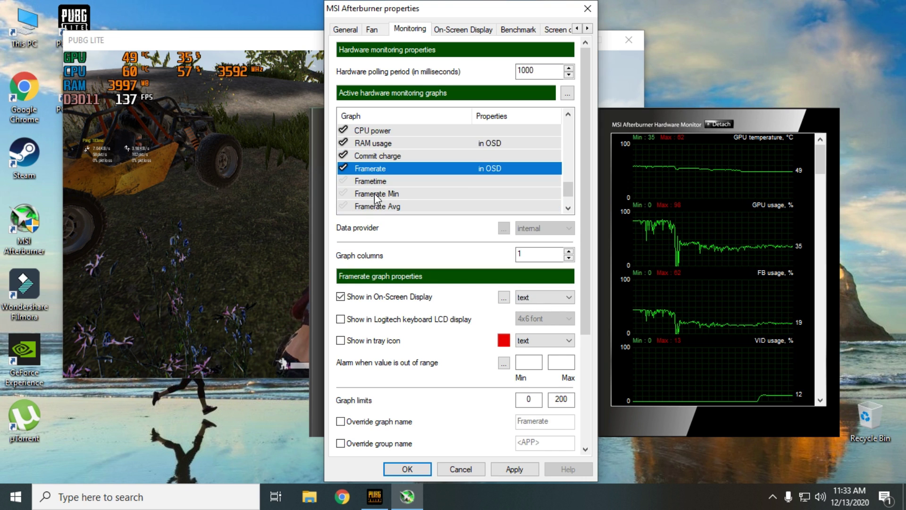
pyautogui.click(363, 179)
pyautogui.click(343, 181)
pyautogui.click(365, 296)
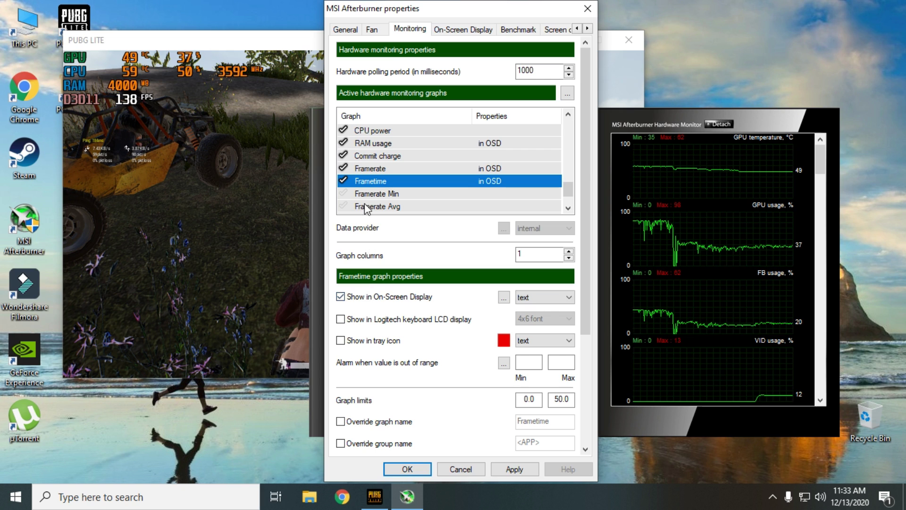
pyautogui.click(344, 193)
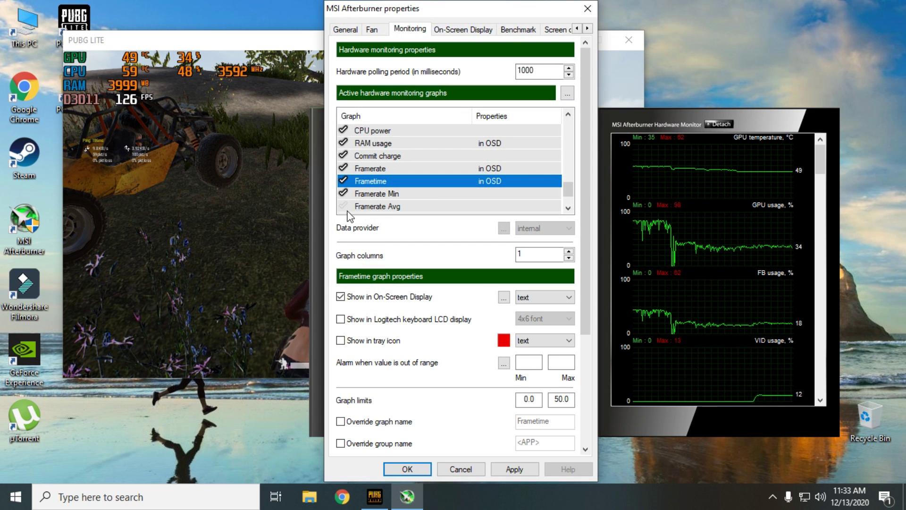
pyautogui.click(359, 298)
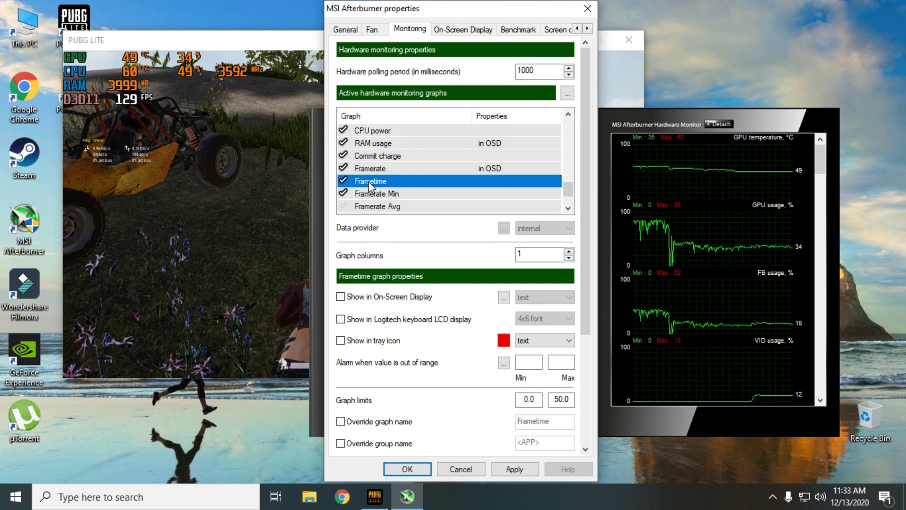
pyautogui.click(362, 297)
pyautogui.click(372, 192)
pyautogui.click(359, 297)
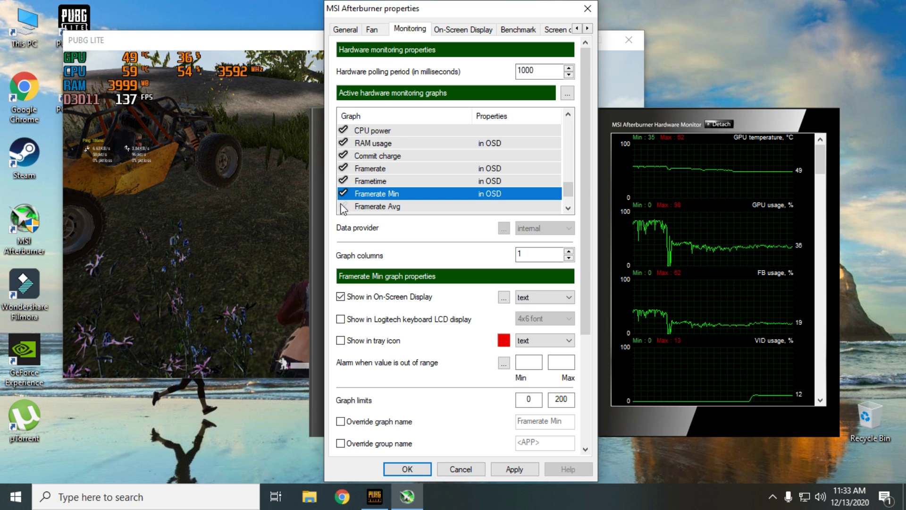
# Step: Enable Framerate Avg, Max, 1% Low and 0.1% Low graphs, showing Avg and 1% Low on screen
pyautogui.click(343, 206)
pyautogui.click(372, 206)
pyautogui.click(358, 297)
pyautogui.scroll(-1, 535, 207)
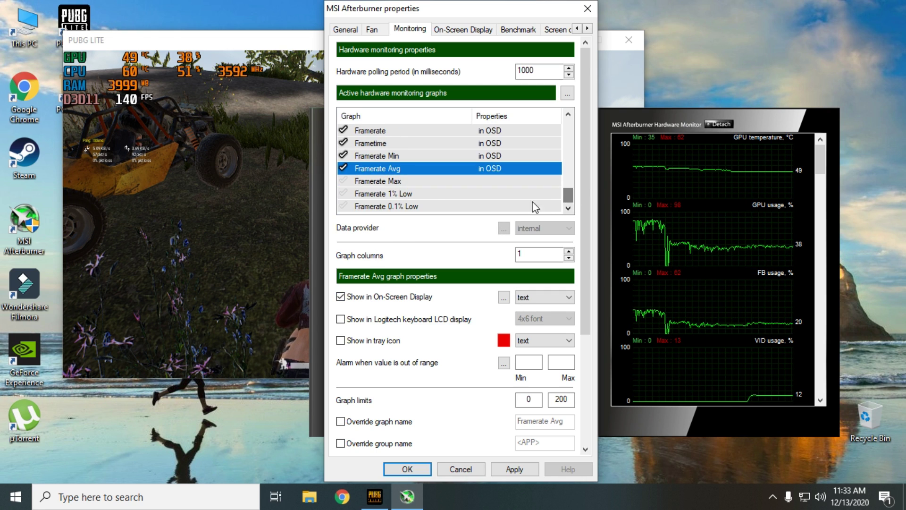
pyautogui.click(344, 181)
pyautogui.click(343, 193)
pyautogui.click(343, 207)
pyautogui.click(373, 180)
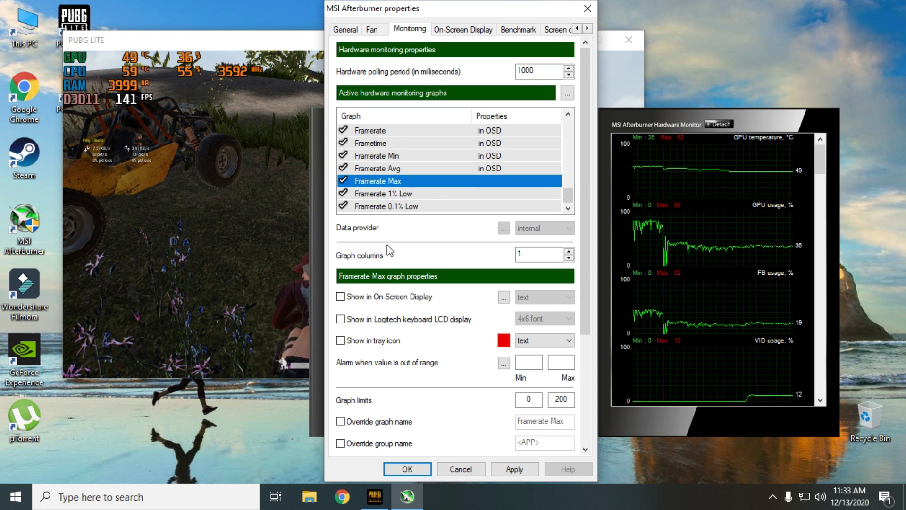
pyautogui.click(377, 194)
pyautogui.click(373, 297)
pyautogui.click(377, 206)
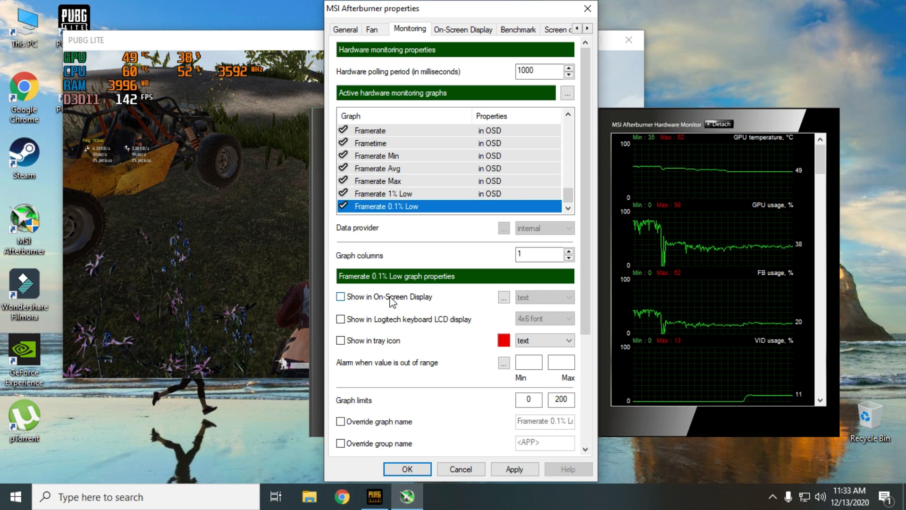
# Step: Drag GPU usage above GPU temperature and CPU usage above CPU temperature in the graph list
pyautogui.moveTo(568, 193); pyautogui.dragTo(562, 121)
pyautogui.moveTo(377, 145); pyautogui.dragTo(376, 130)
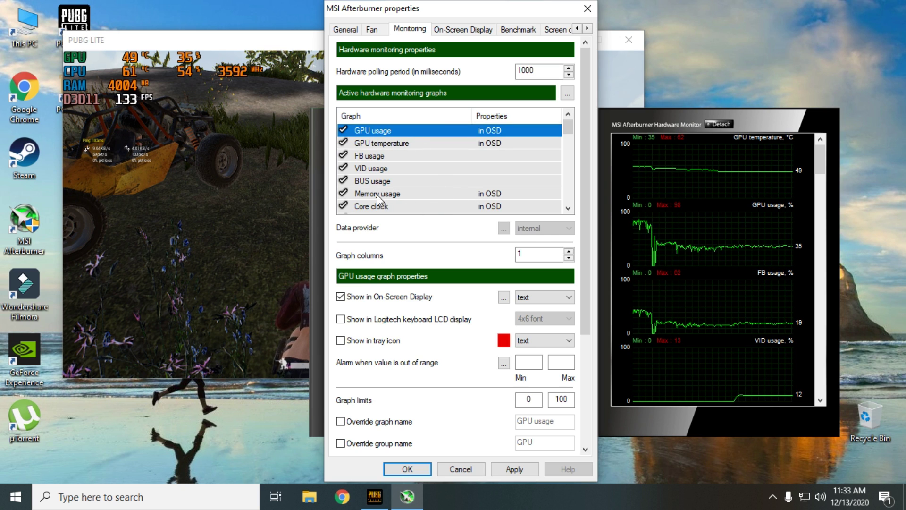
pyautogui.scroll(-1, 565, 135)
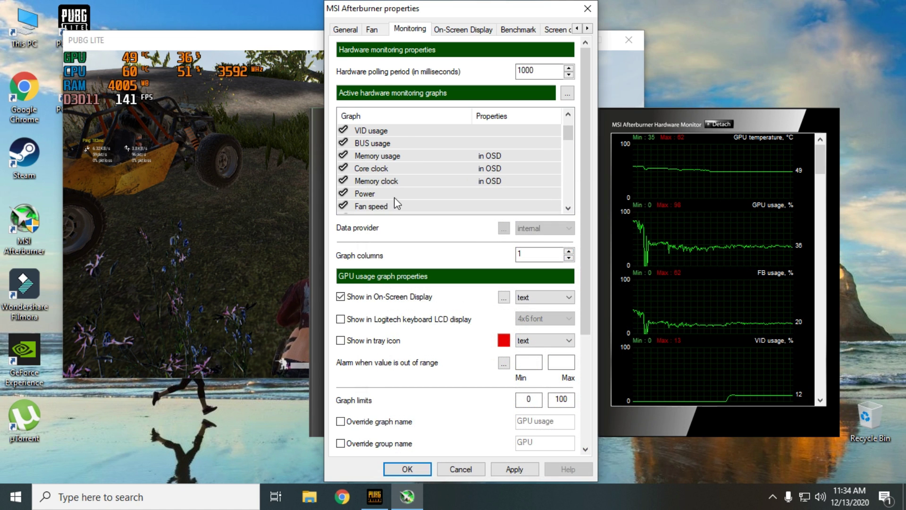
pyautogui.moveTo(563, 136); pyautogui.dragTo(563, 158)
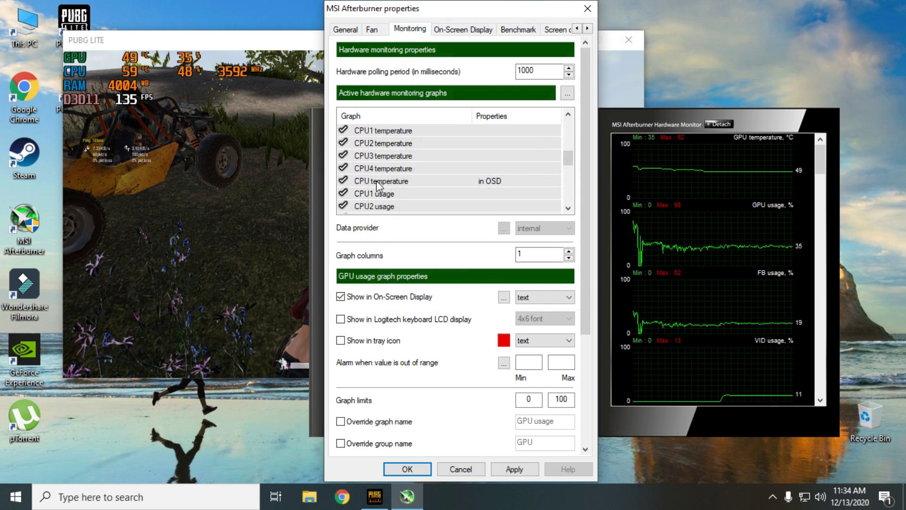
pyautogui.click(377, 169)
pyautogui.moveTo(383, 124); pyautogui.dragTo(386, 133)
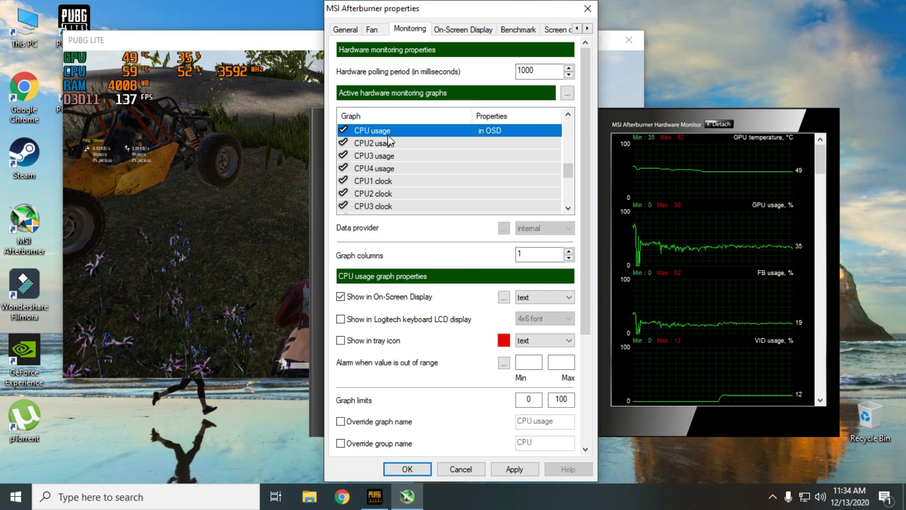
pyautogui.moveTo(386, 174); pyautogui.dragTo(389, 172)
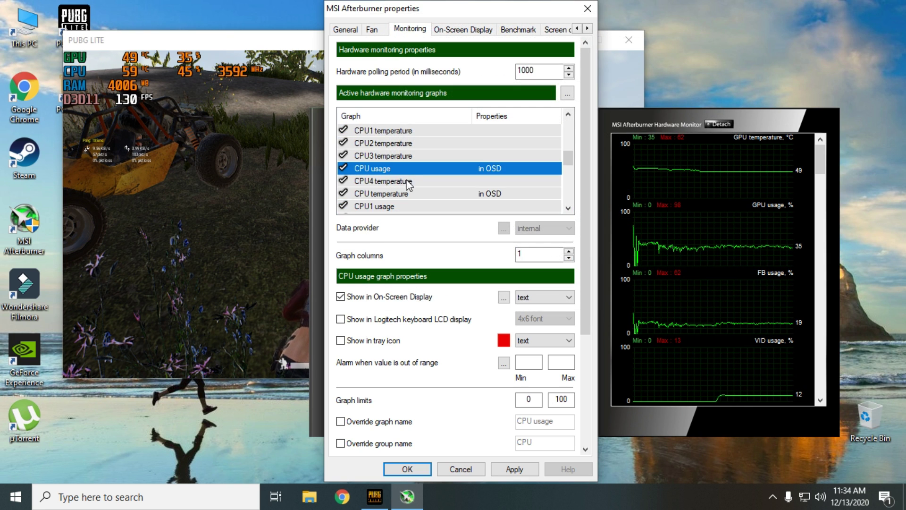
pyautogui.scroll(-4, 412, 193)
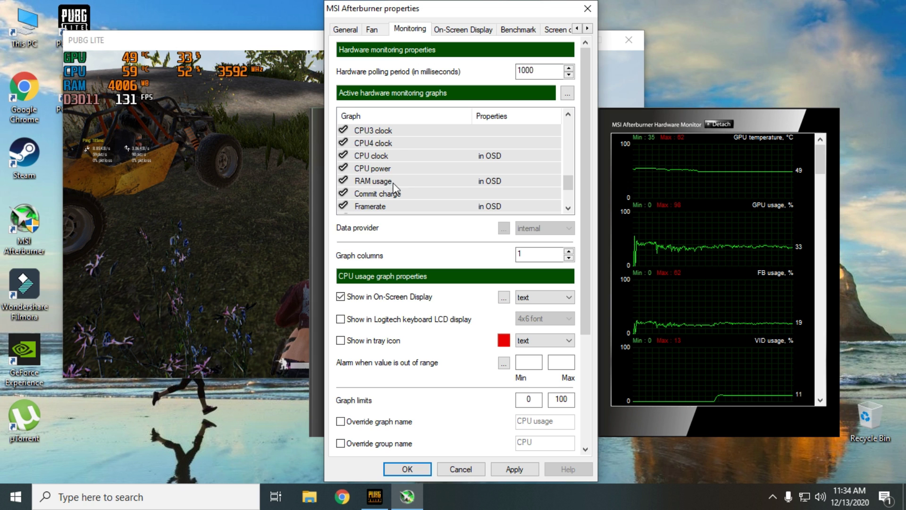
pyautogui.scroll(-1, 385, 185)
pyautogui.scroll(-1, 392, 189)
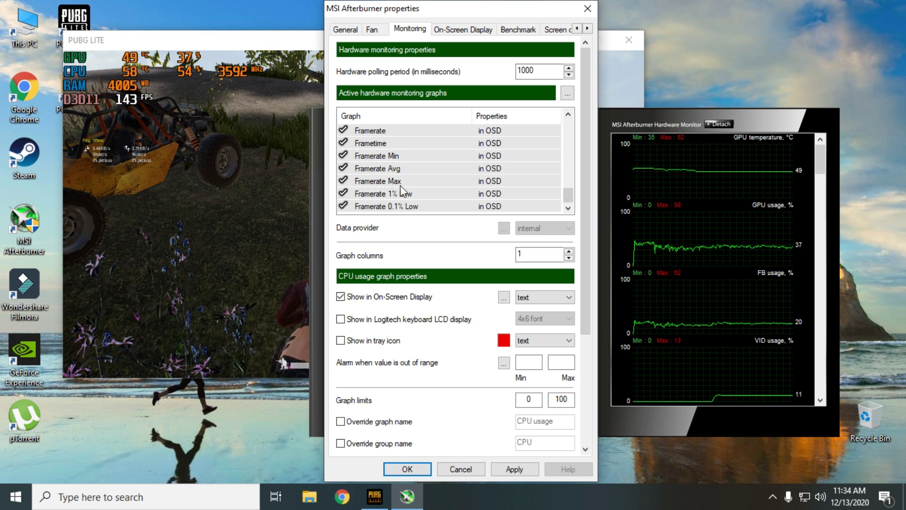
pyautogui.scroll(10, 393, 186)
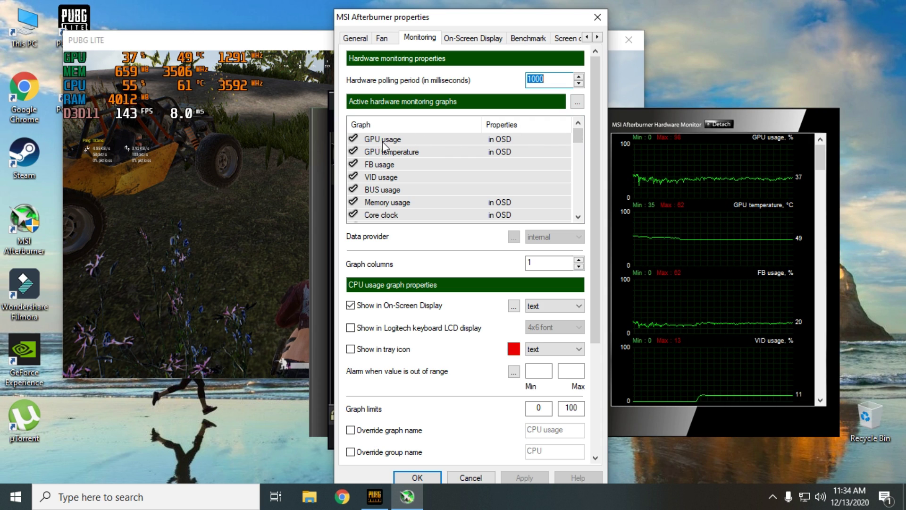
# Step: Override the GPU usage group name with 'GTX 960' and apply it
pyautogui.click(380, 139)
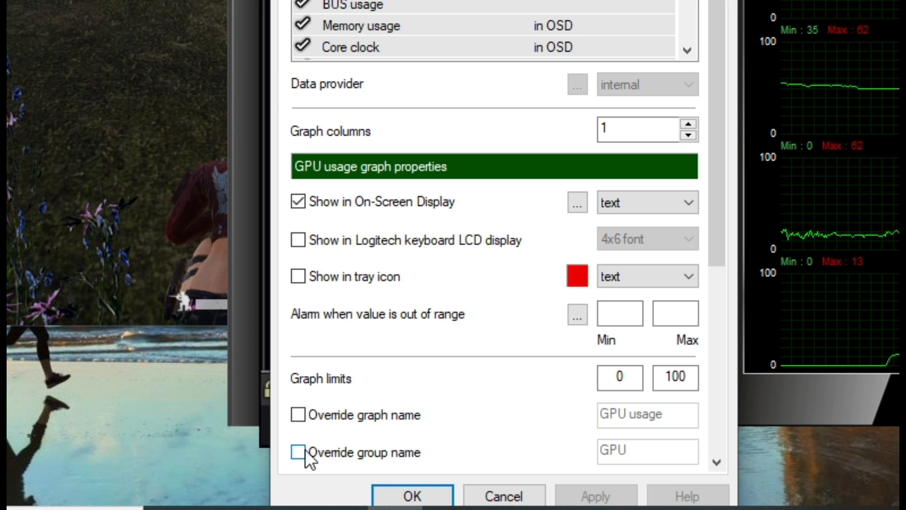
pyautogui.click(350, 452)
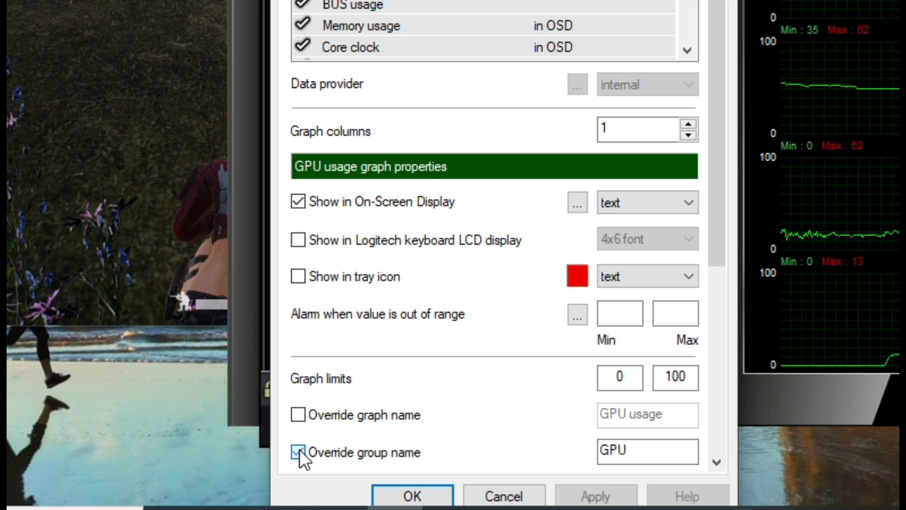
pyautogui.click(628, 451)
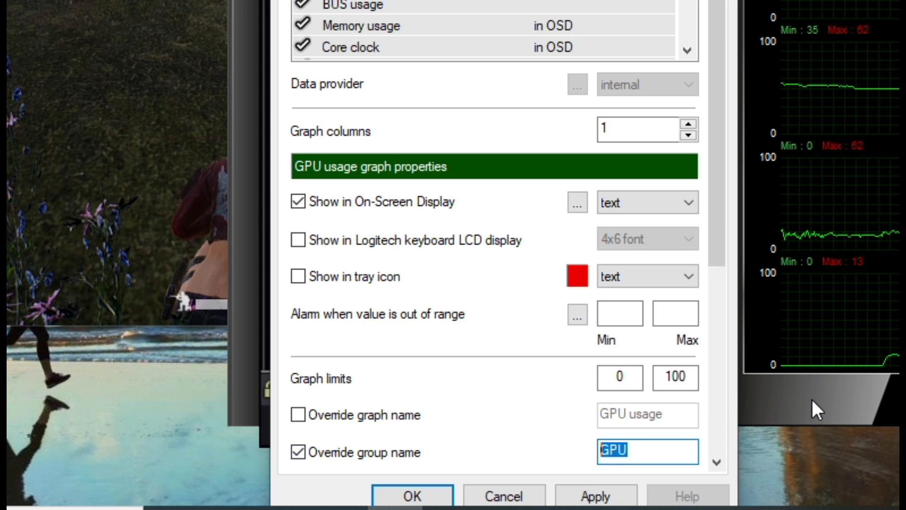
pyautogui.press('BackSpace')
pyautogui.write('GT')
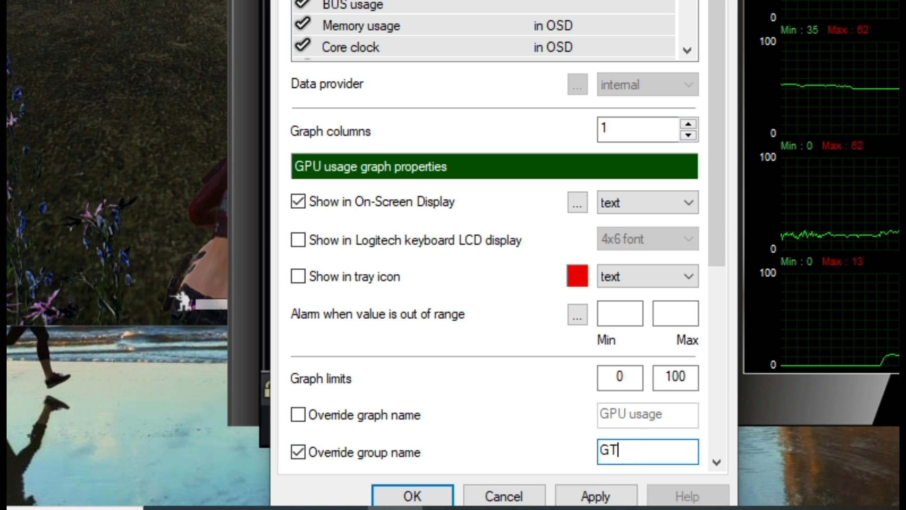
pyautogui.write('X 960')
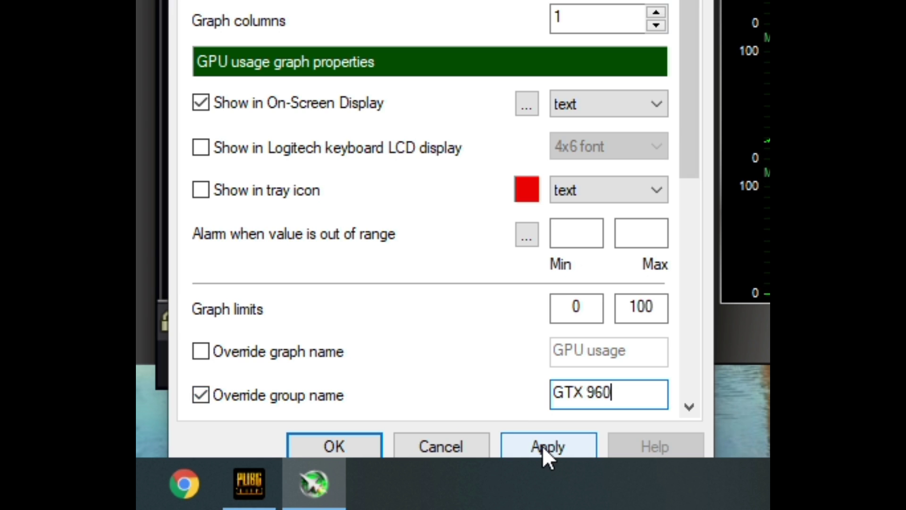
pyautogui.click(547, 447)
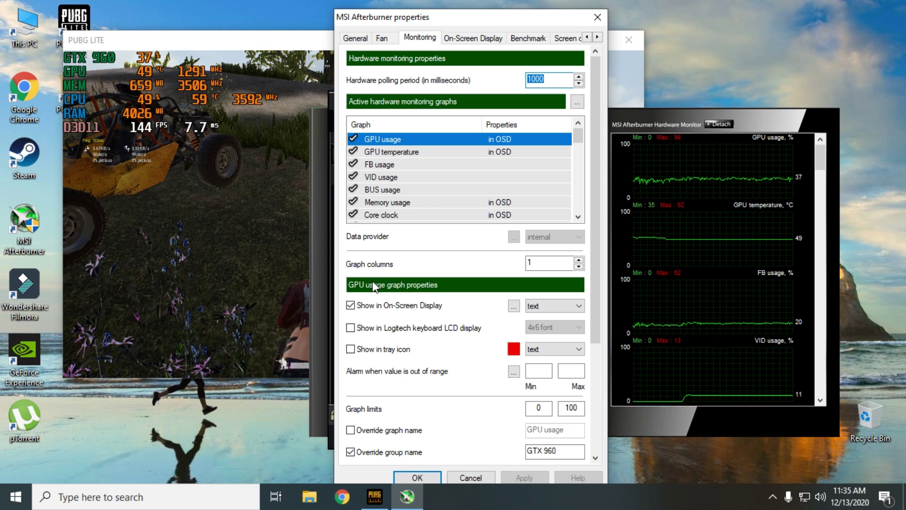
pyautogui.click(397, 154)
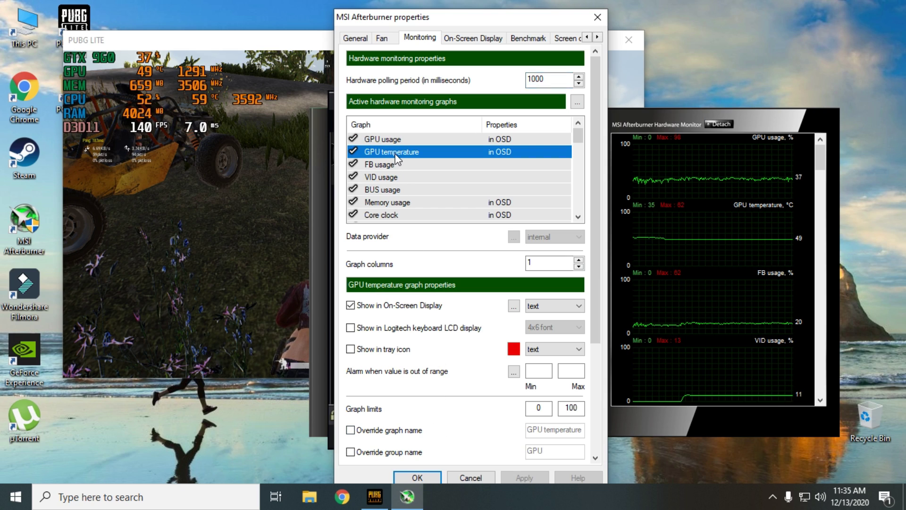
# Step: Rename the GPU temperature group to 'TEMP.' and the memory usage group to 'VRAM'
pyautogui.click(393, 453)
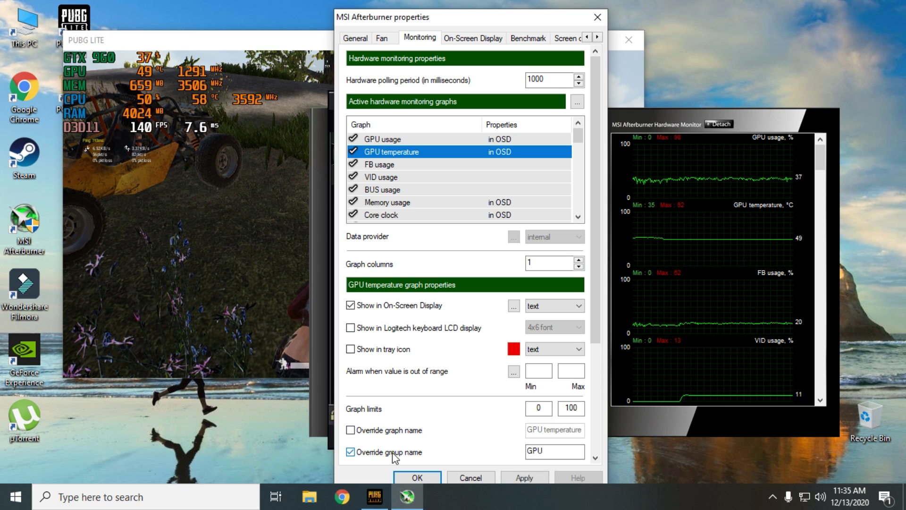
pyautogui.moveTo(553, 452); pyautogui.dragTo(507, 457)
pyautogui.write('TEMP.')
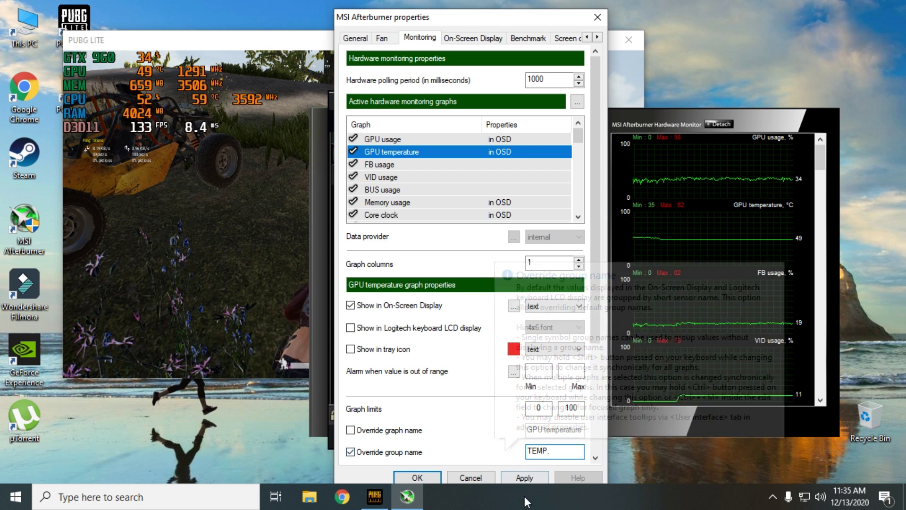
pyautogui.click(524, 478)
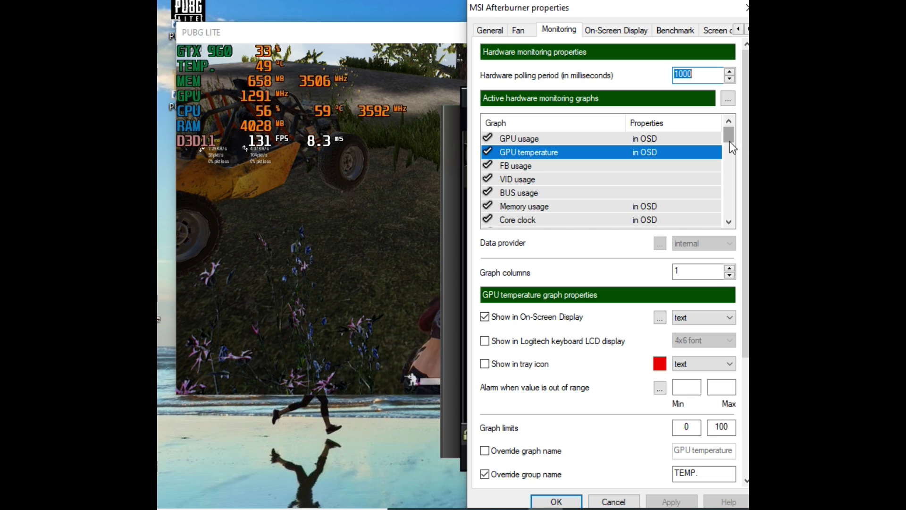
pyautogui.click(523, 206)
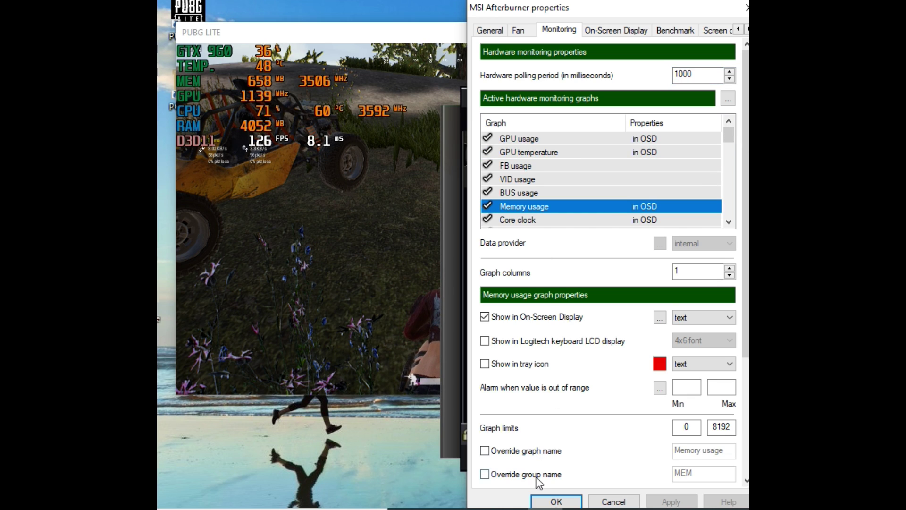
pyautogui.doubleClick(703, 477)
pyautogui.write('VRAM')
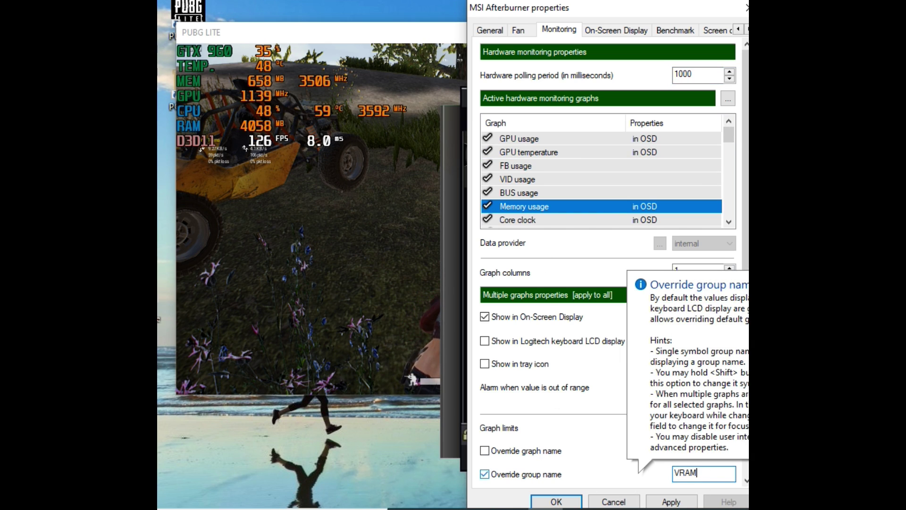
pyautogui.click(670, 501)
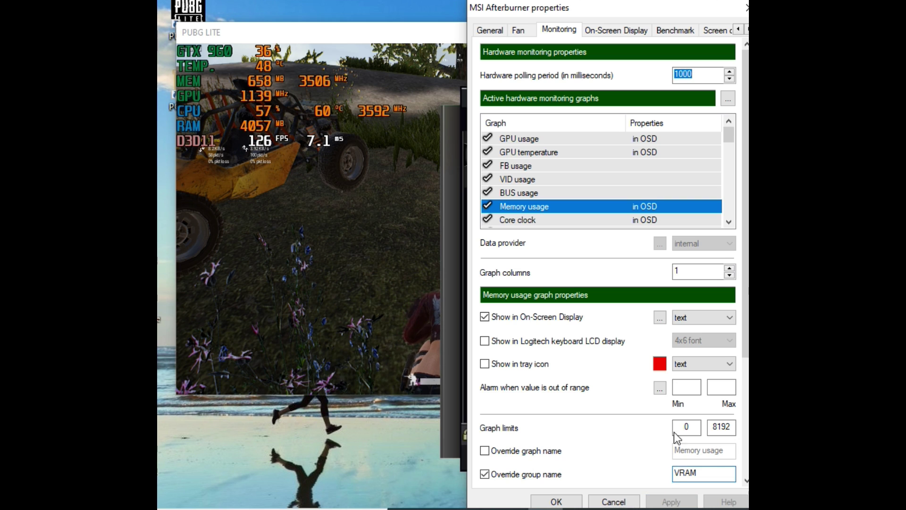
# Step: Rename the core clock group to 'CORE' and begin overriding the memory clock group as 'MEM'
pyautogui.click(526, 220)
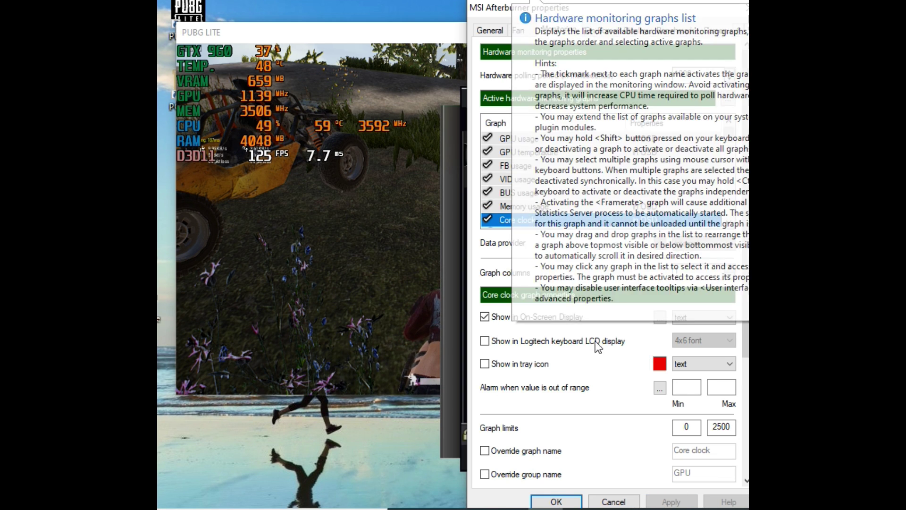
pyautogui.click(484, 474)
pyautogui.doubleClick(681, 476)
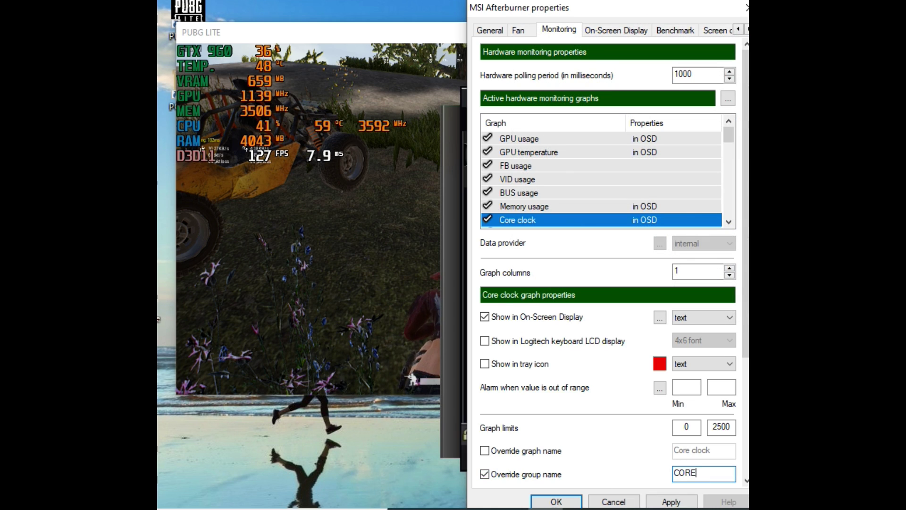
pyautogui.click(675, 503)
pyautogui.scroll(-1, 729, 143)
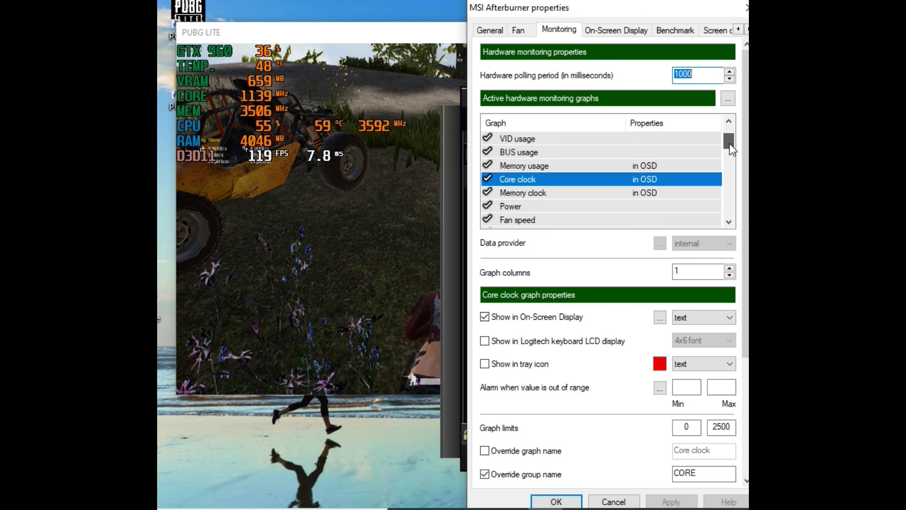
pyautogui.click(555, 192)
pyautogui.click(528, 474)
pyautogui.click(702, 477)
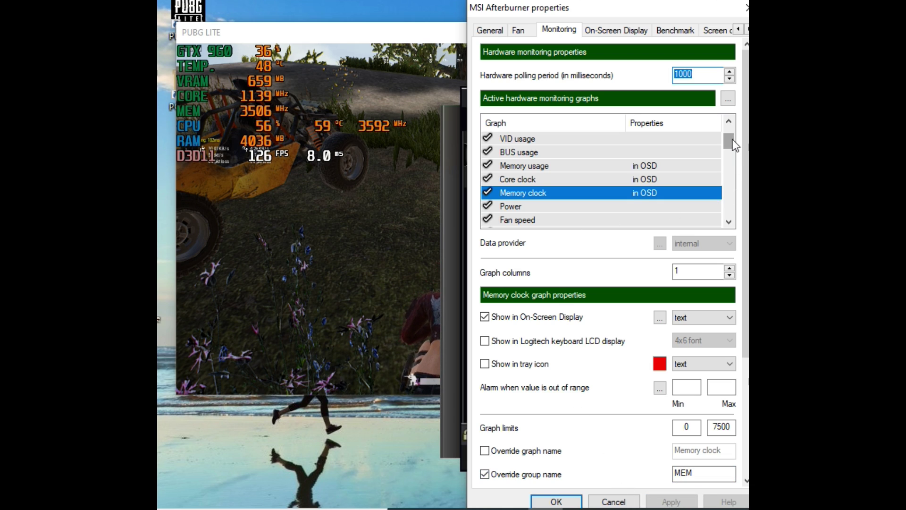
# Step: Name the CPU usage group 'i5 3570' and the CPU temperature group 'TEMP'
pyautogui.moveTo(732, 140); pyautogui.dragTo(731, 164)
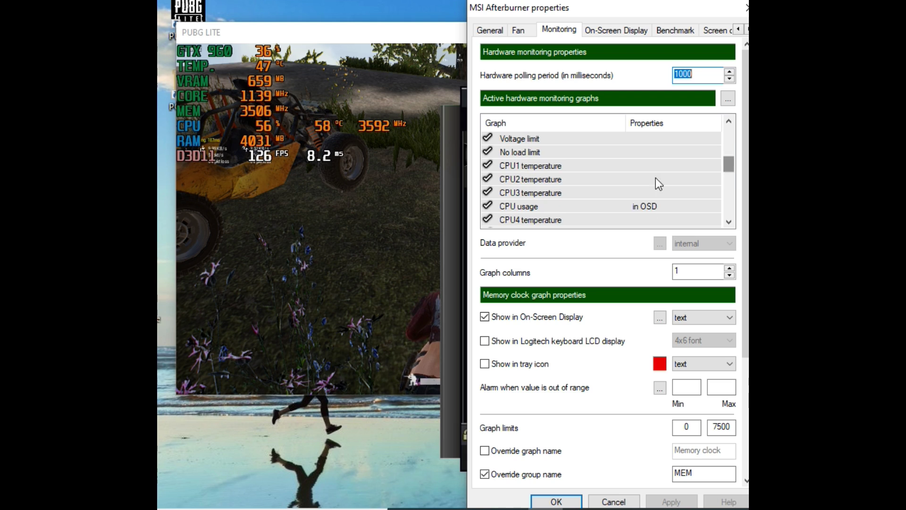
pyautogui.click(541, 208)
pyautogui.click(542, 473)
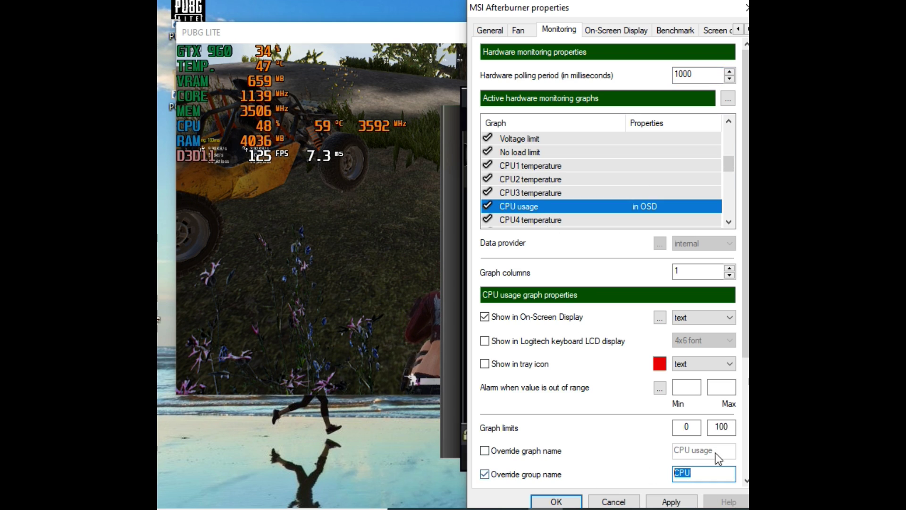
pyautogui.write('i5 3570')
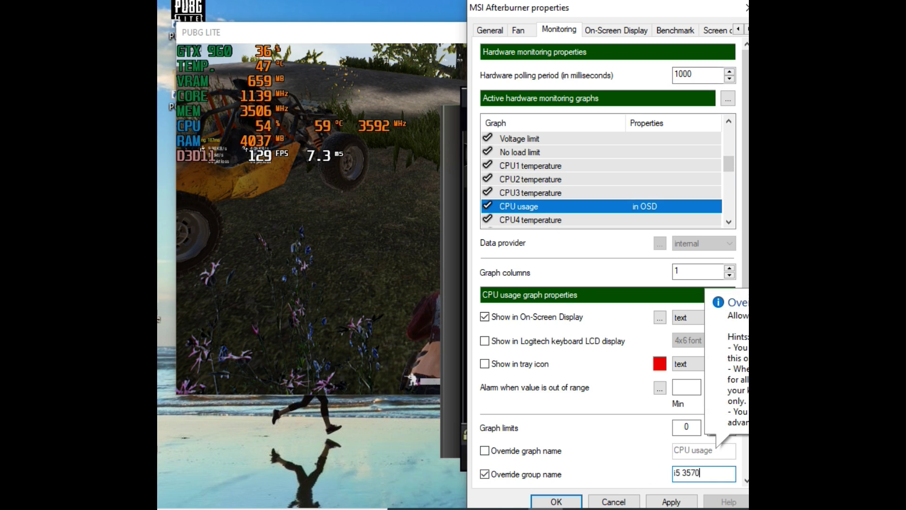
pyautogui.click(671, 501)
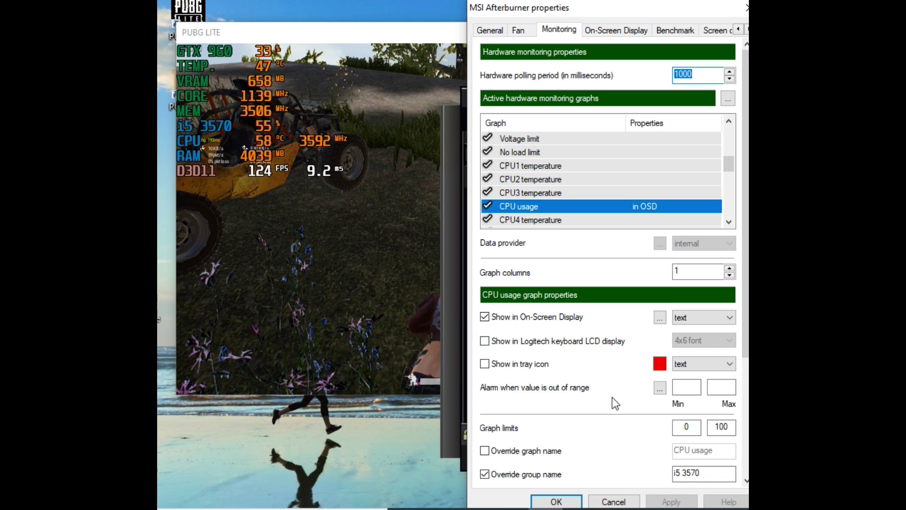
pyautogui.click(537, 221)
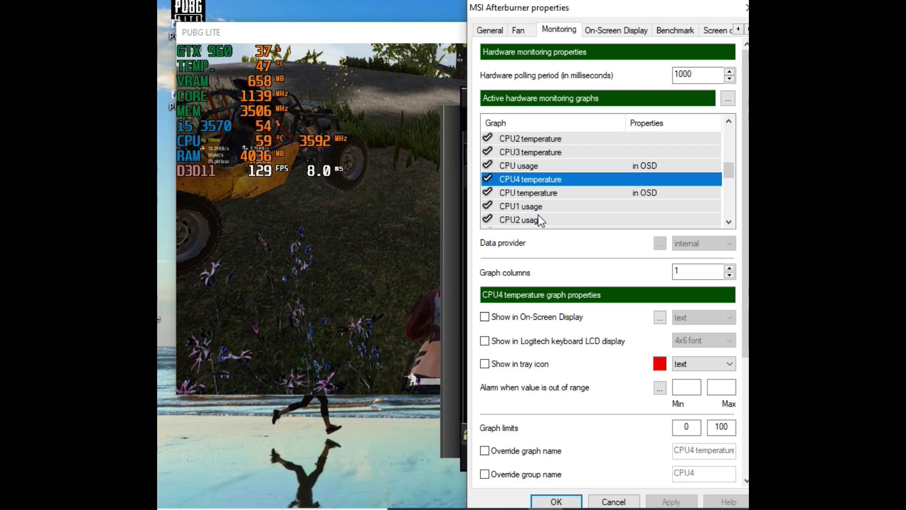
pyautogui.scroll(-1, 538, 215)
pyautogui.click(500, 153)
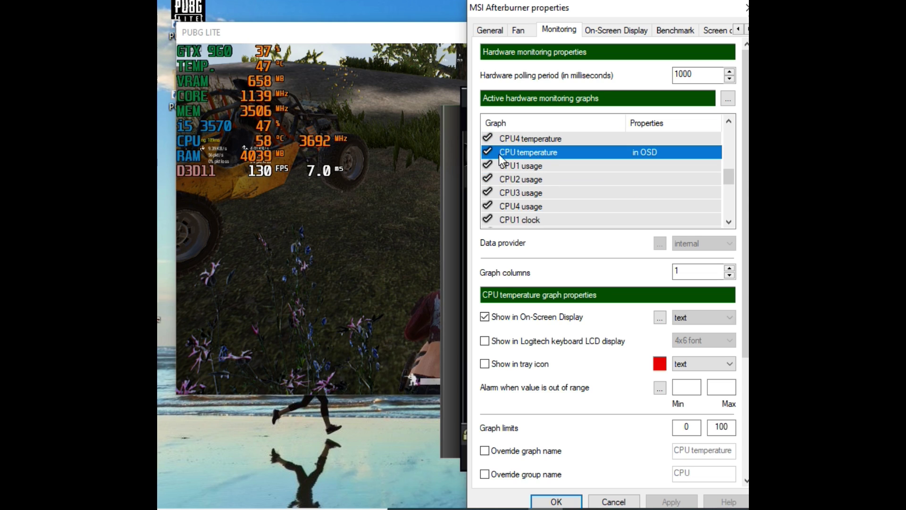
pyautogui.click(532, 474)
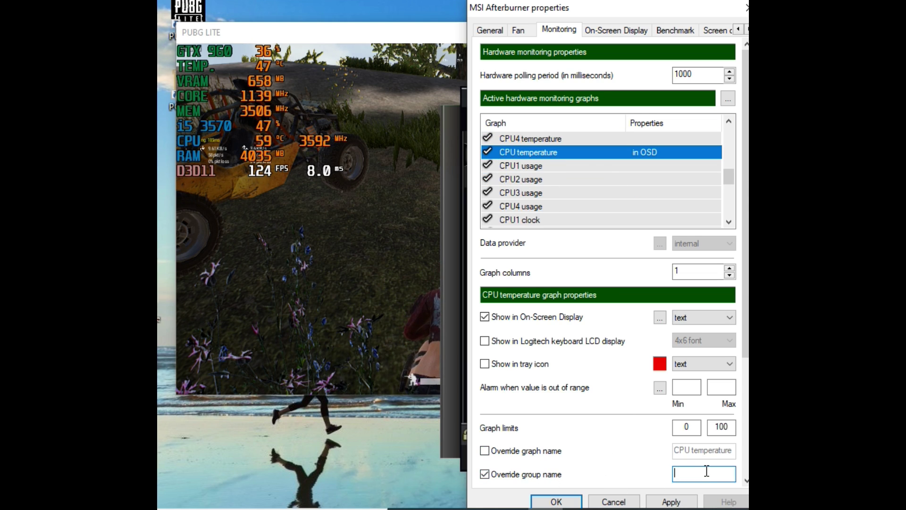
pyautogui.write('TEMP')
pyautogui.click(671, 501)
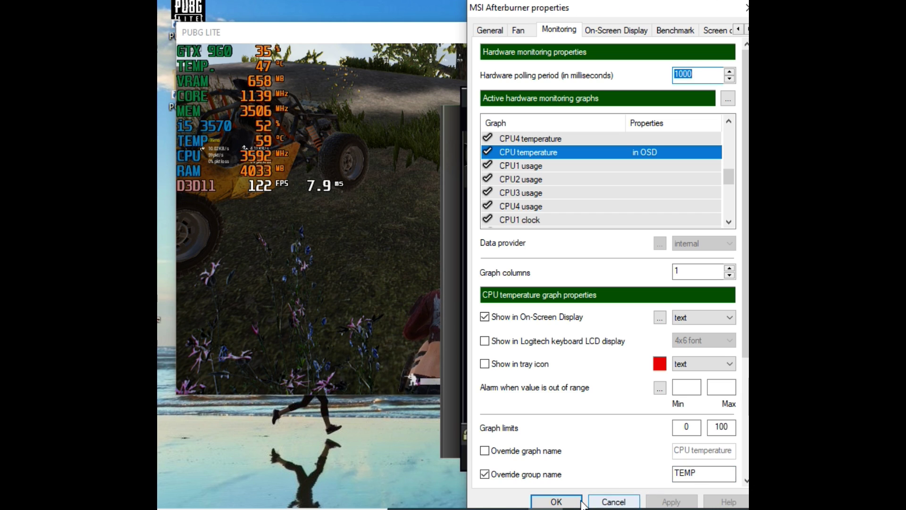
# Step: Name the CPU clock group 'CLOCK' and the RAM usage group 'RAM'
pyautogui.moveTo(726, 179); pyautogui.dragTo(727, 188)
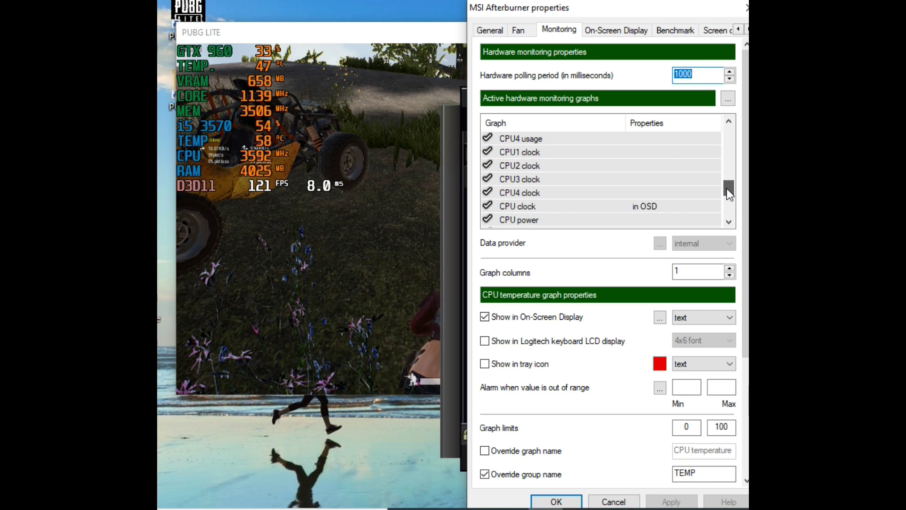
pyautogui.click(537, 206)
pyautogui.moveTo(686, 473); pyautogui.dragTo(665, 474)
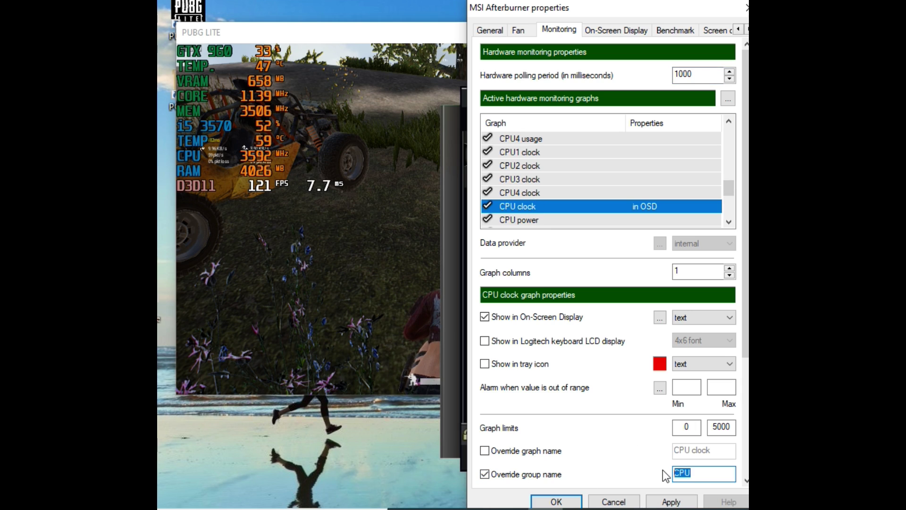
pyautogui.click(689, 502)
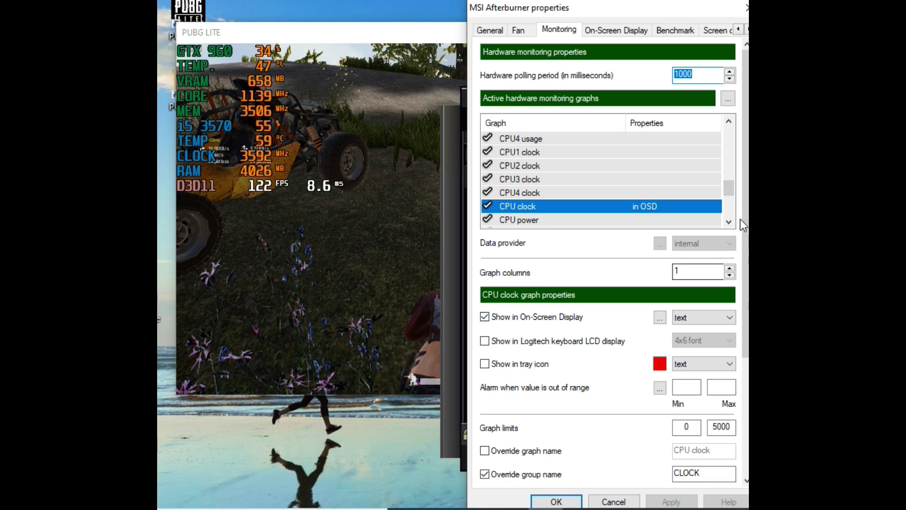
pyautogui.scroll(-2, 730, 198)
pyautogui.click(646, 193)
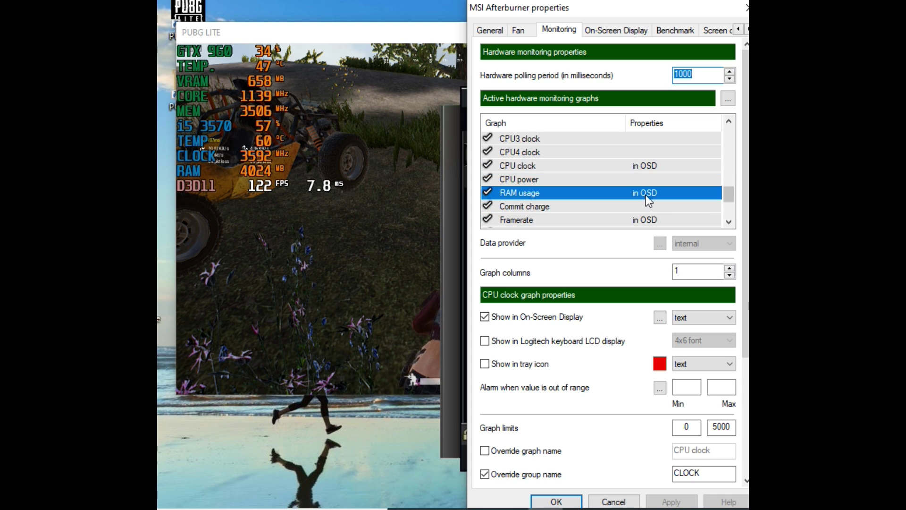
pyautogui.click(516, 469)
pyautogui.click(671, 501)
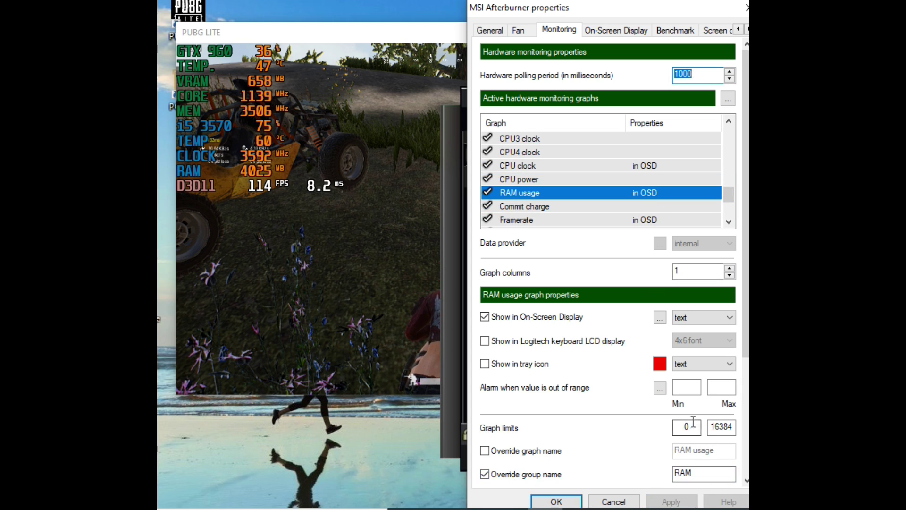
pyautogui.scroll(-3, 731, 197)
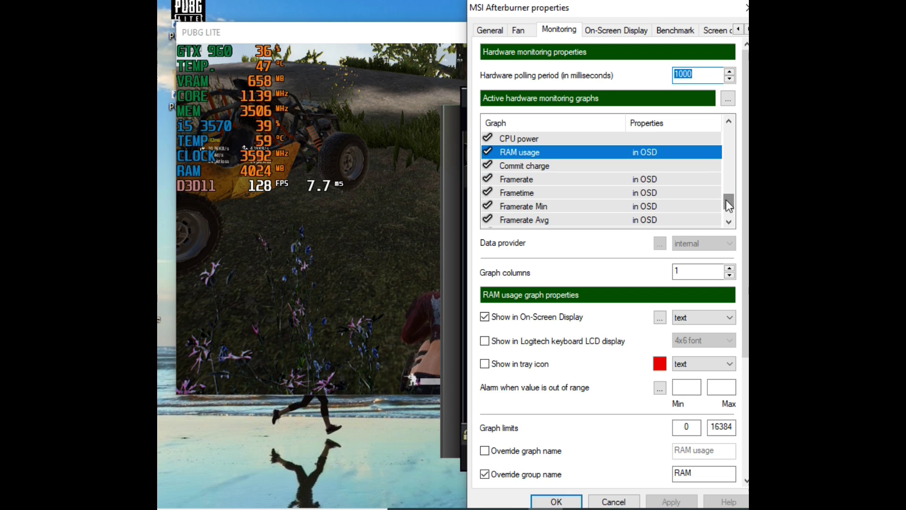
# Step: Label the Framerate and Frametime groups 'FPS' and 'FRAMETIME'
pyautogui.click(509, 179)
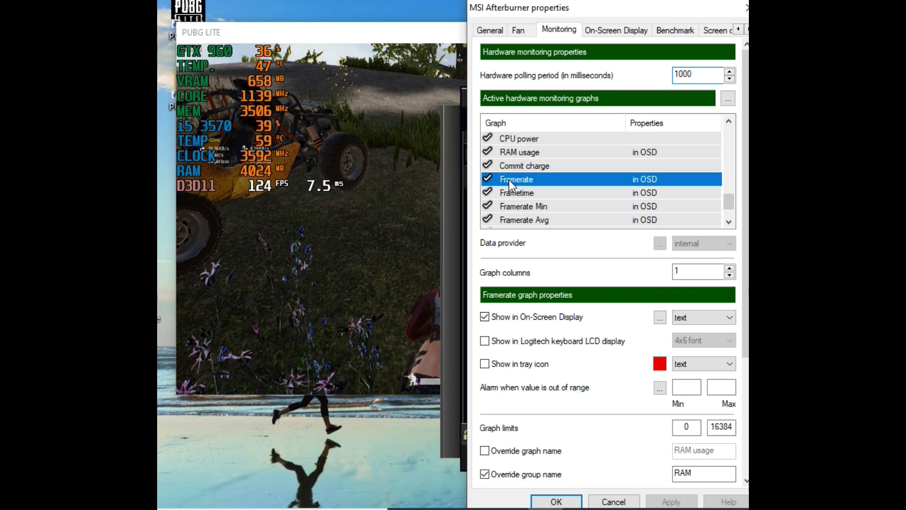
pyautogui.click(535, 475)
pyautogui.moveTo(682, 472); pyautogui.dragTo(715, 473)
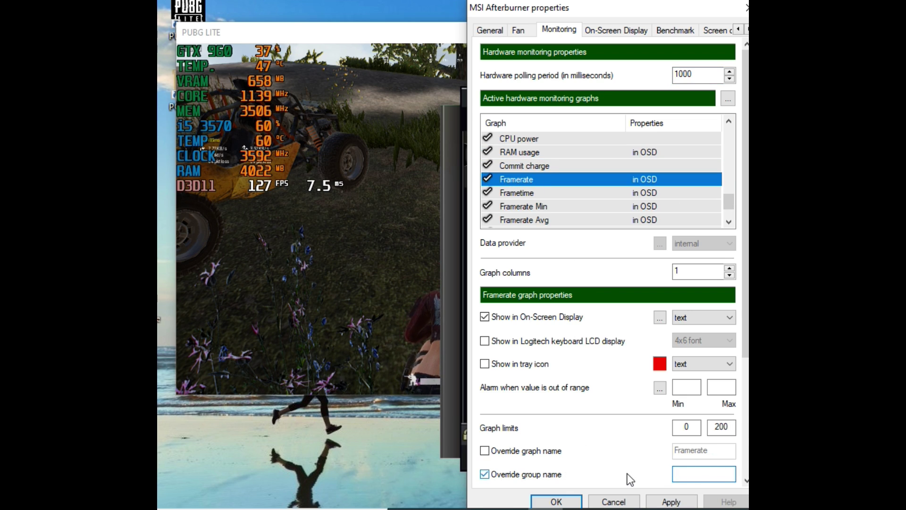
pyautogui.write('FPS')
pyautogui.click(663, 502)
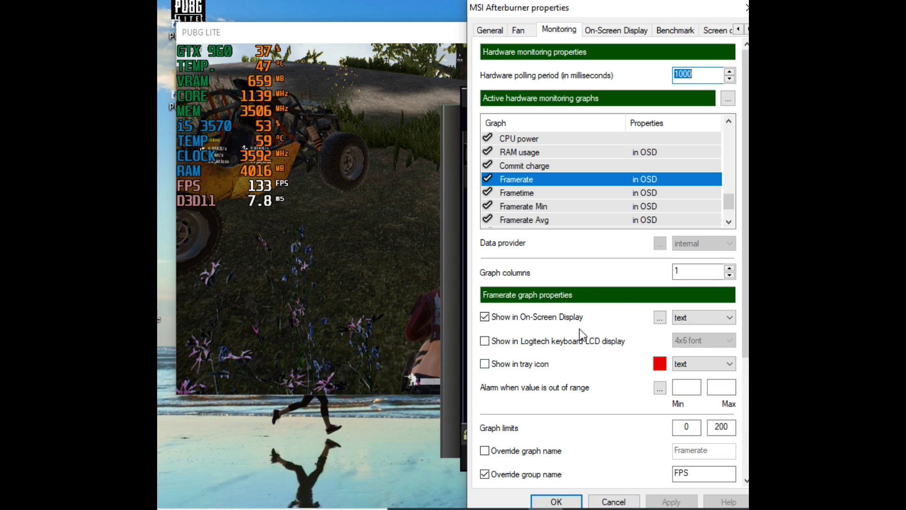
pyautogui.click(514, 192)
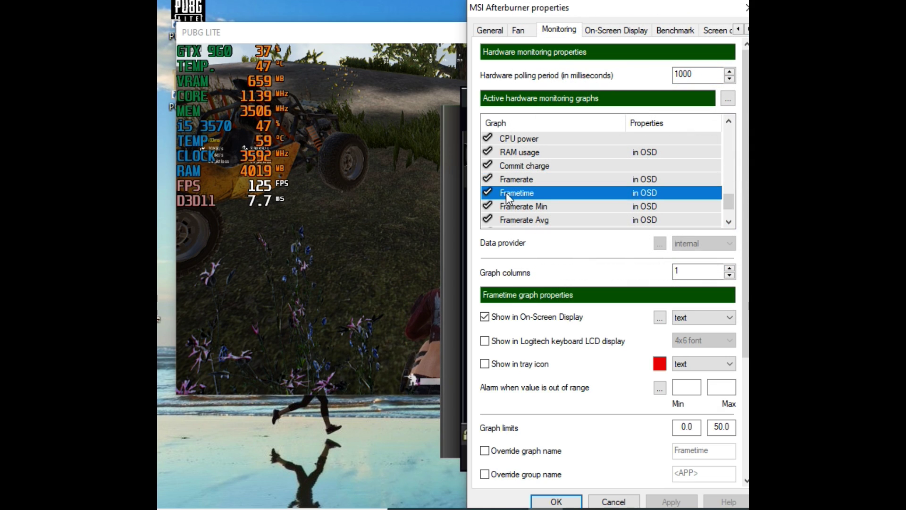
pyautogui.click(502, 473)
pyautogui.press('Tab')
pyautogui.press('BackSpace')
pyautogui.write('FRAM')
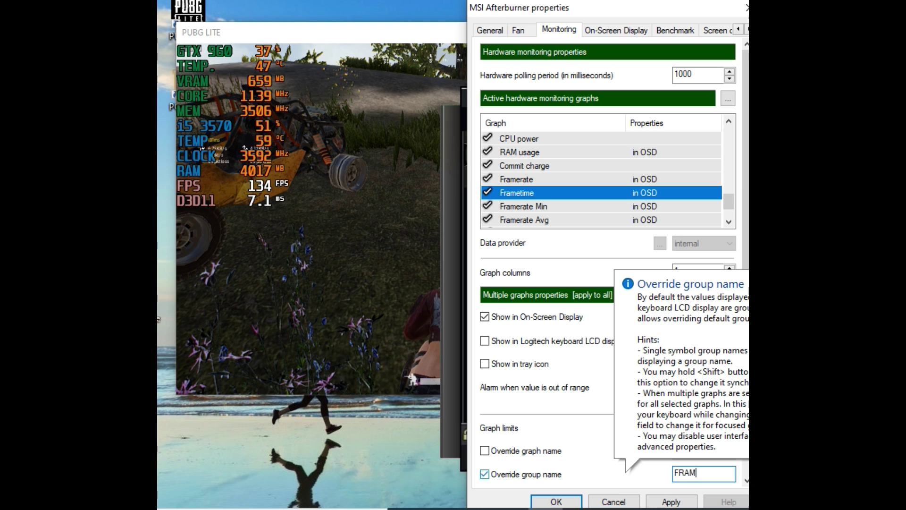
pyautogui.write('ETIME')
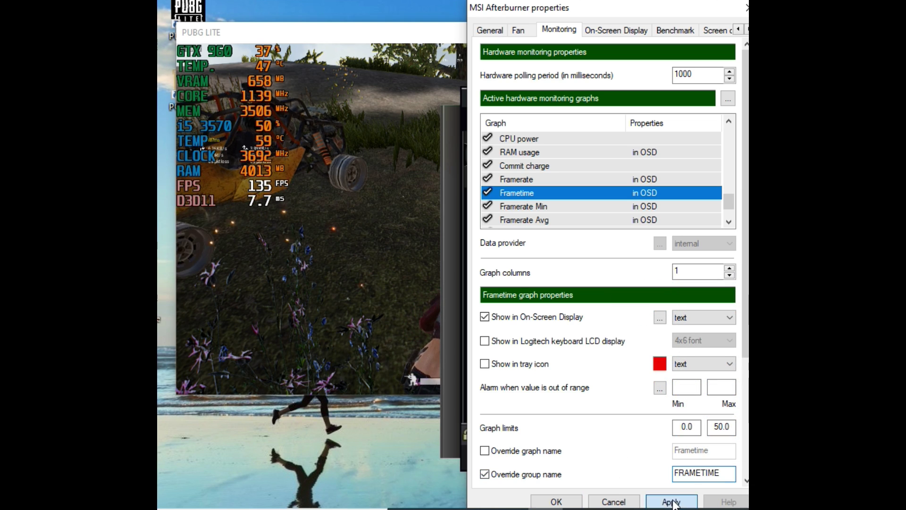
pyautogui.click(670, 501)
# Step: Label the Framerate Min and Avg groups 'MIN' and 'AVG'
pyautogui.click(533, 208)
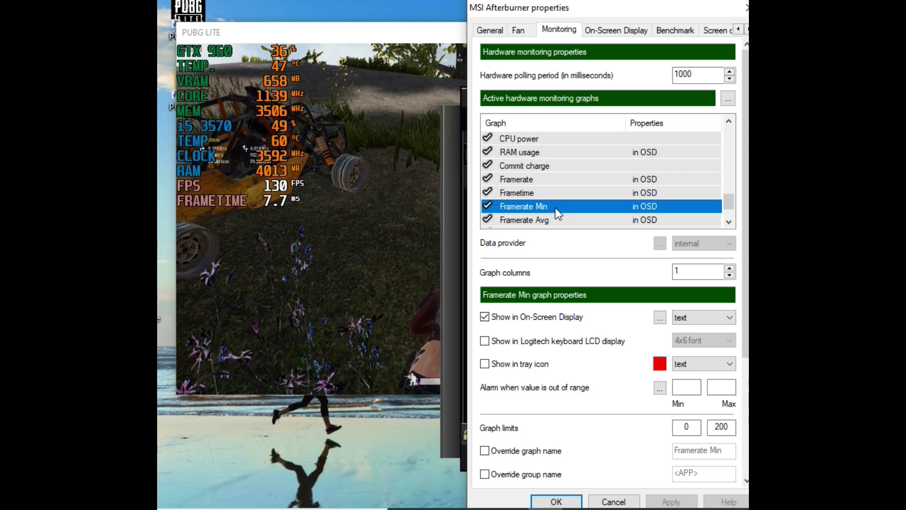
pyautogui.click(547, 473)
pyautogui.doubleClick(708, 474)
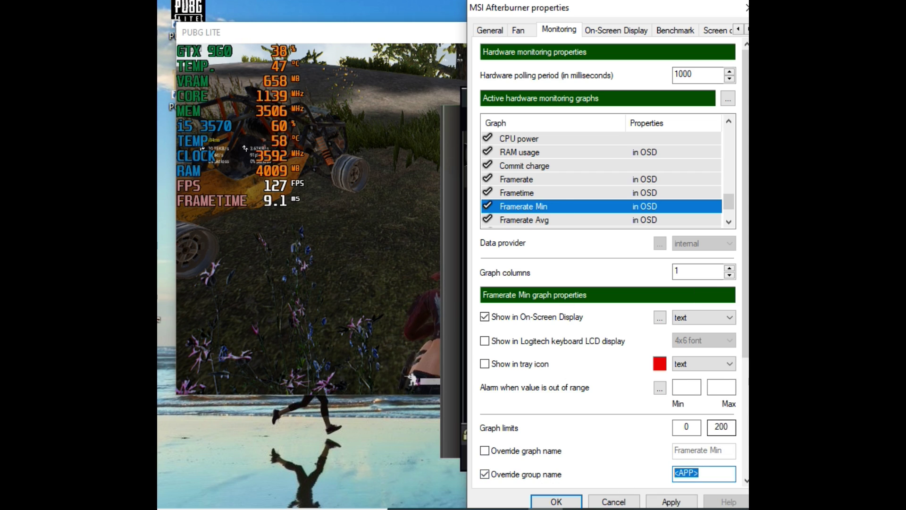
pyautogui.press('BackSpace')
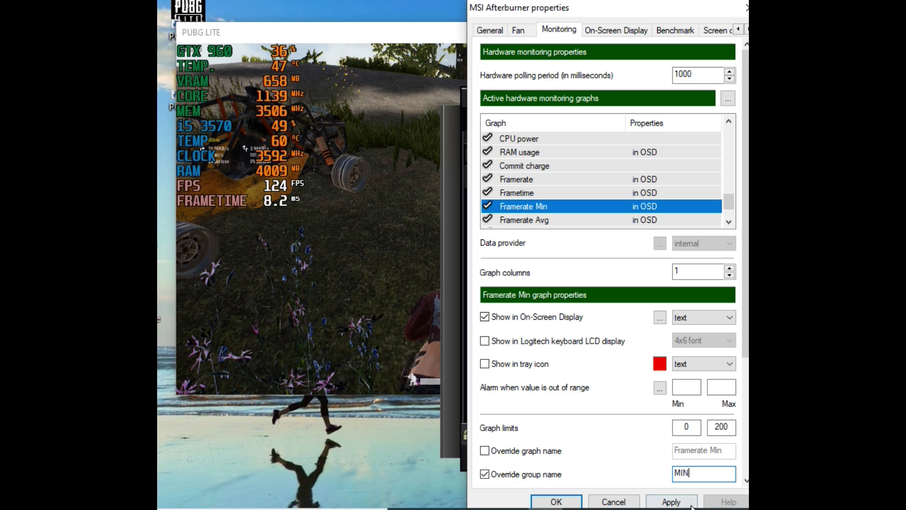
pyautogui.click(692, 505)
pyautogui.click(527, 221)
pyautogui.click(500, 475)
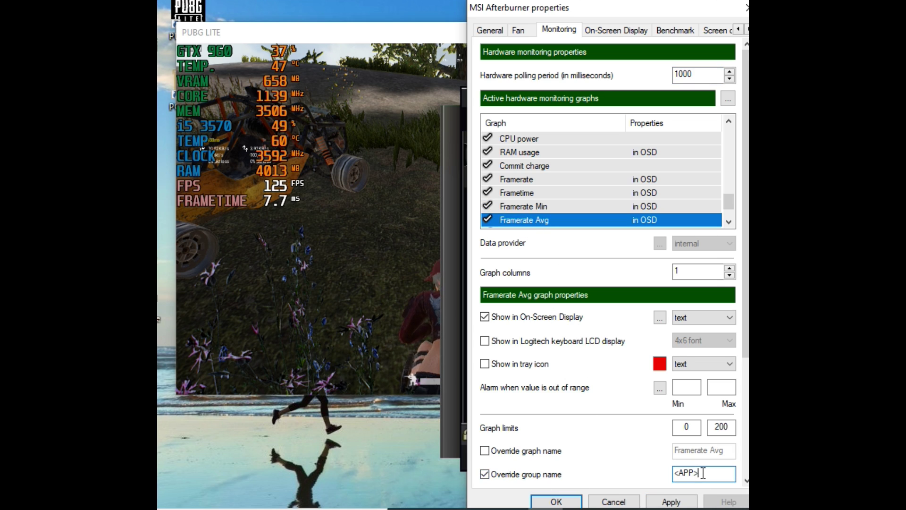
pyautogui.press('BackSpace')
pyautogui.press('BackSpace')
pyautogui.press('BackSpace')
pyautogui.press('BackSpace')
pyautogui.write('AVG')
pyautogui.click(671, 501)
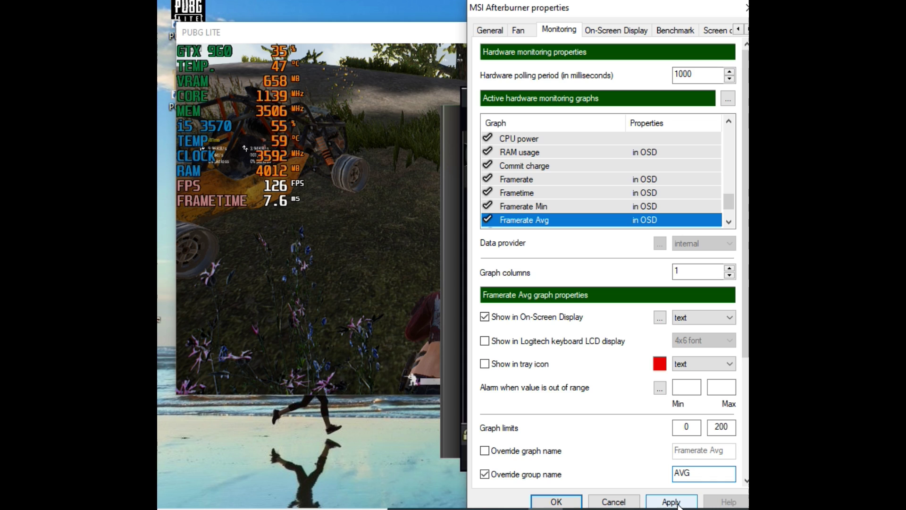
# Step: Label the Framerate Max and 1% Low groups 'MAX' and '1% LOW'
pyautogui.moveTo(730, 202); pyautogui.dragTo(723, 207)
pyautogui.click(560, 209)
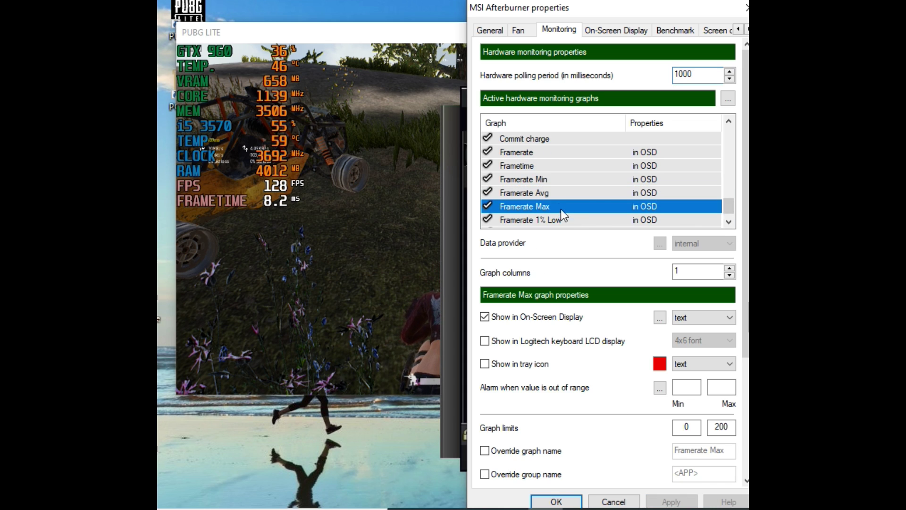
pyautogui.click(538, 474)
pyautogui.write('MAX')
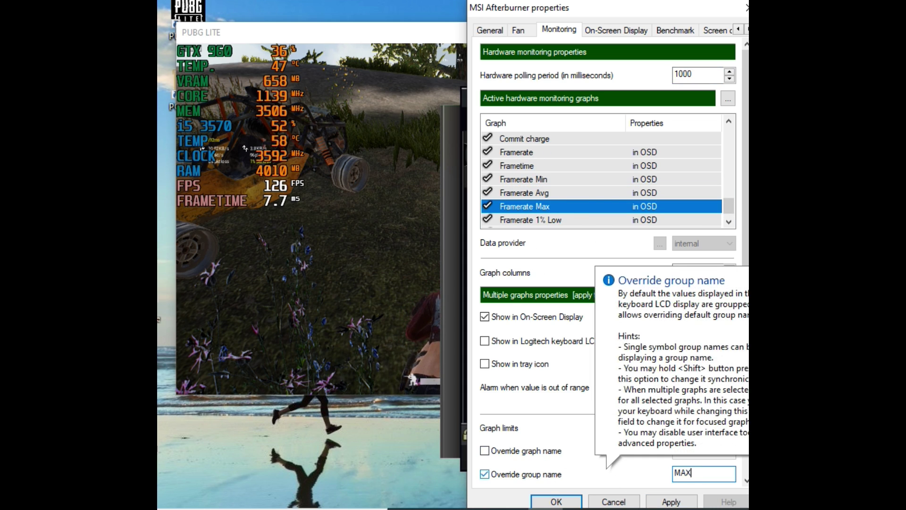
pyautogui.click(650, 502)
pyautogui.moveTo(729, 208); pyautogui.dragTo(731, 214)
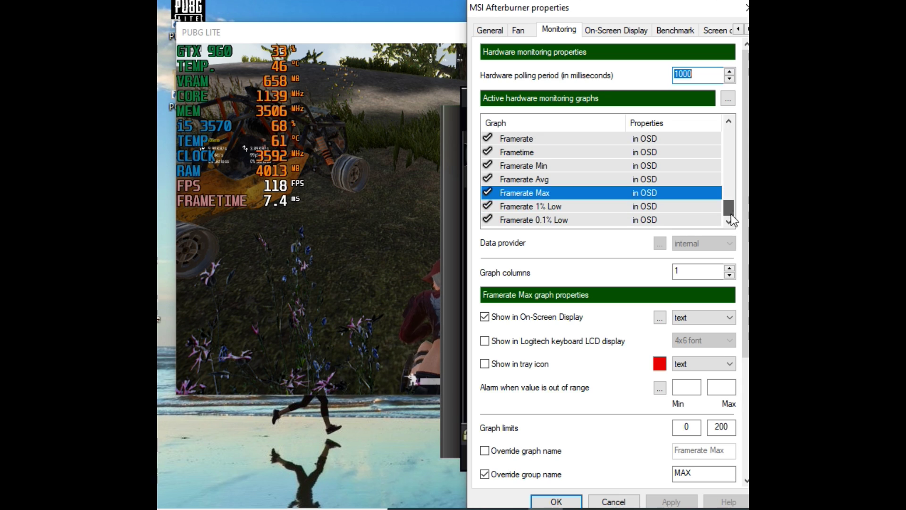
pyautogui.click(546, 206)
pyautogui.click(528, 474)
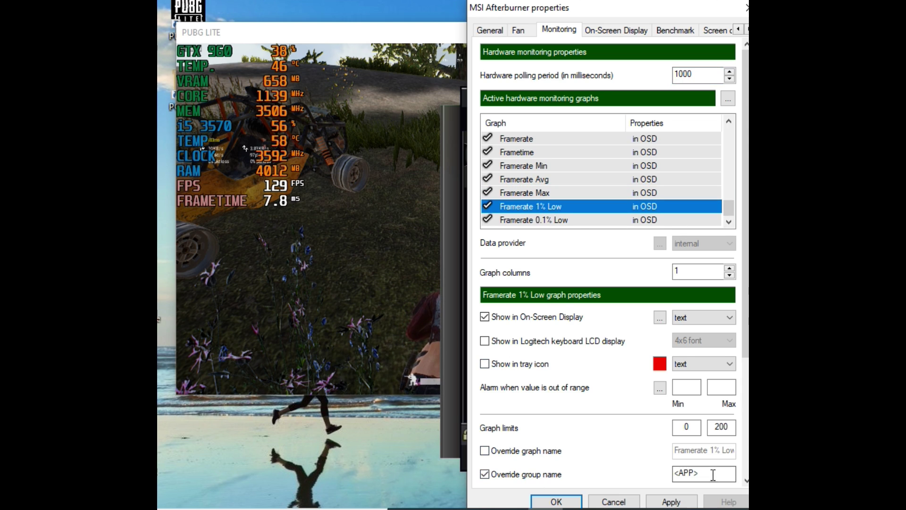
pyautogui.press('BackSpace')
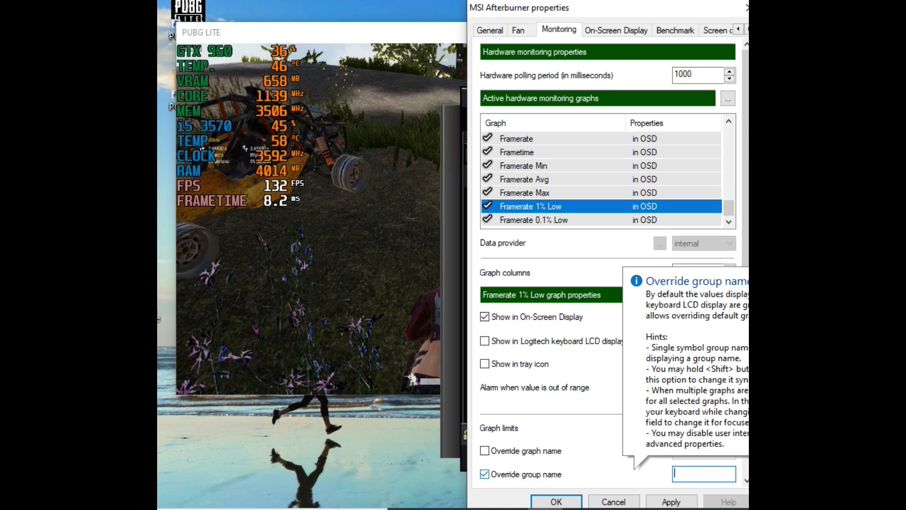
pyautogui.write('1%')
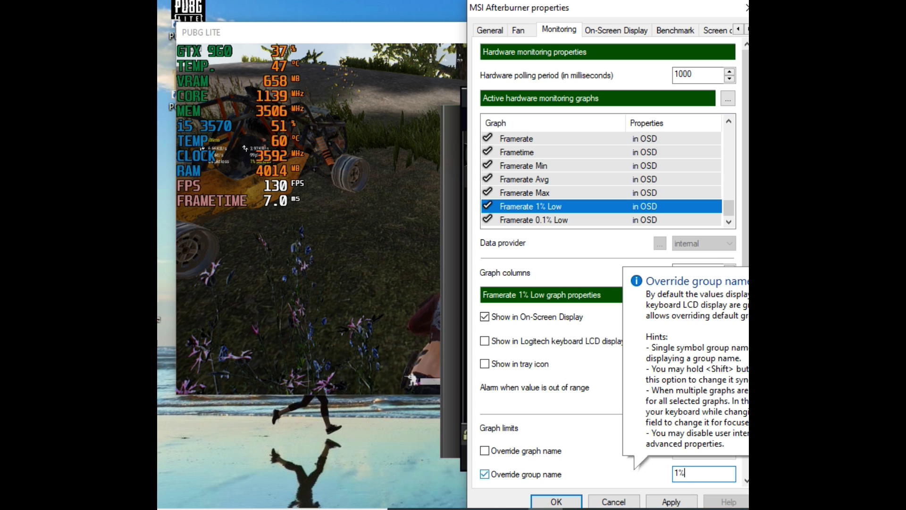
pyautogui.write(' LOW')
pyautogui.click(671, 501)
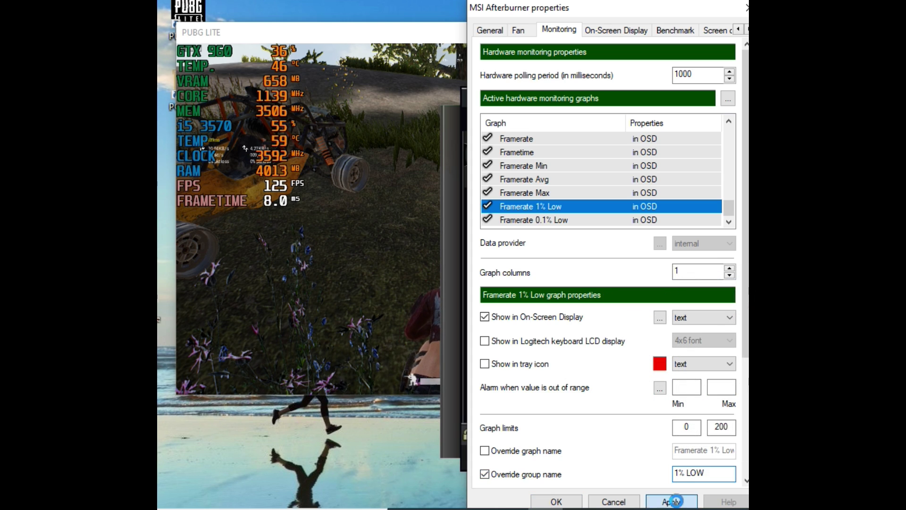
# Step: Label the Framerate 0.1% Low group '0.1% LOW'
pyautogui.click(548, 224)
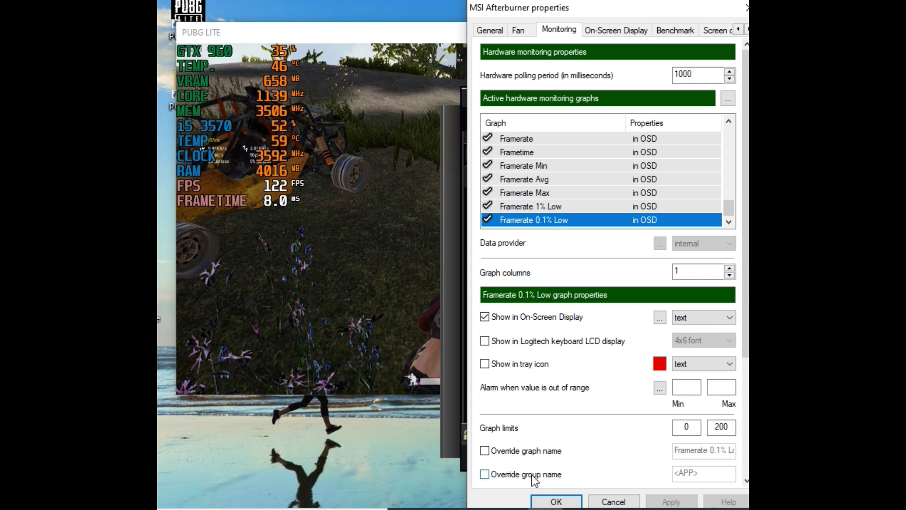
pyautogui.click(485, 474)
pyautogui.click(706, 475)
pyautogui.press('BackSpace')
pyautogui.press('BackSpace')
pyautogui.press('BackSpace')
pyautogui.press('BackSpace')
pyautogui.press('BackSpace')
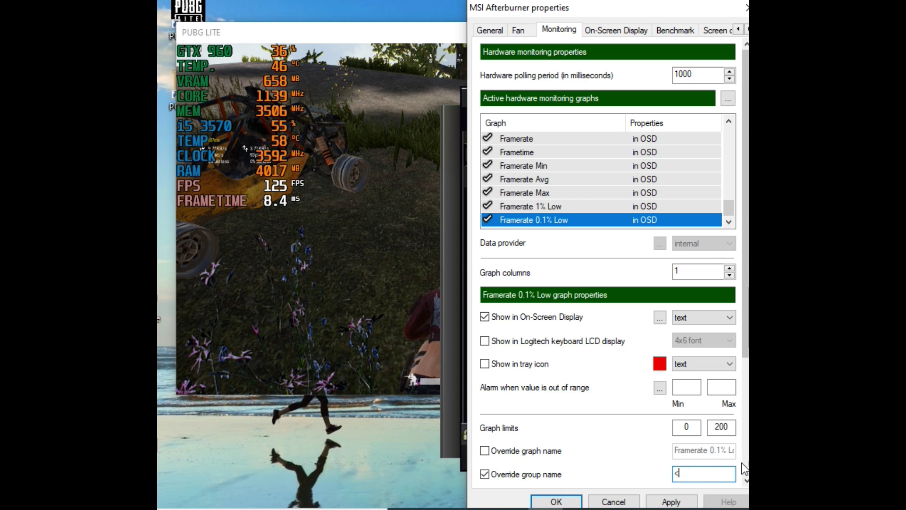
pyautogui.write('0.1% LOW')
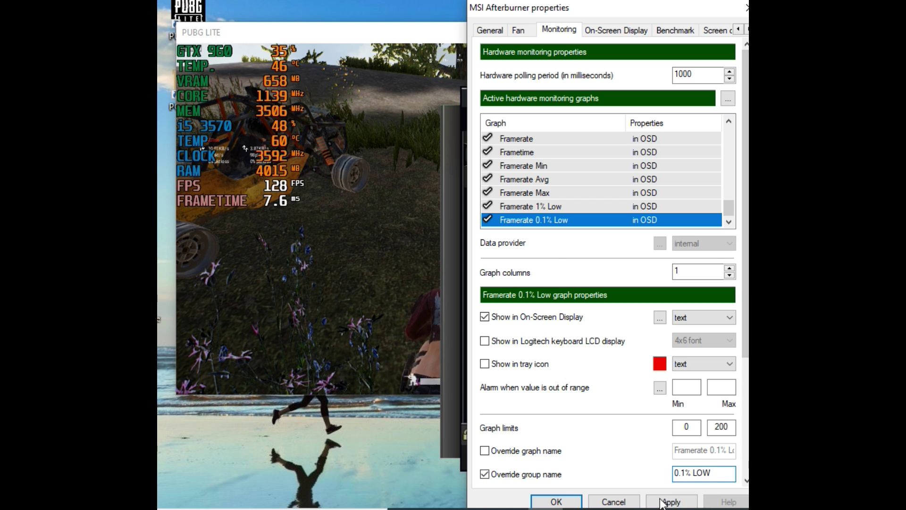
pyautogui.click(662, 502)
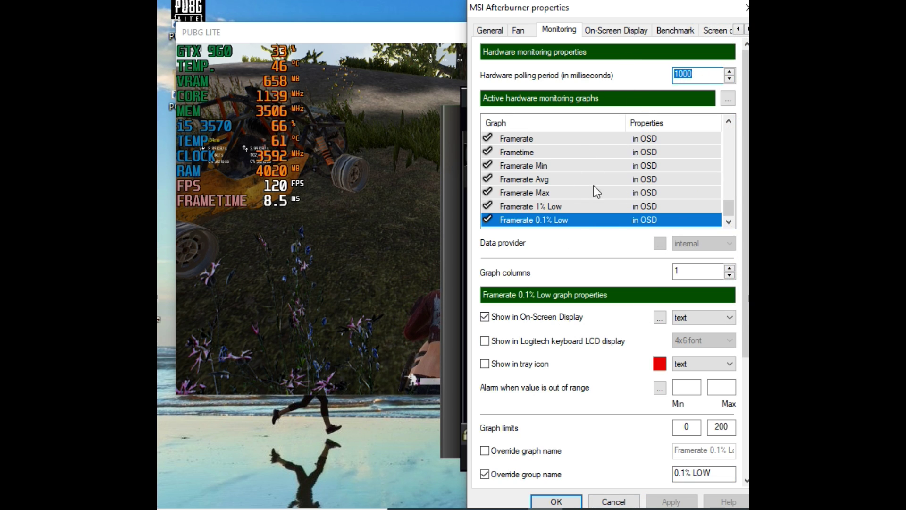
pyautogui.scroll(2, 594, 186)
pyautogui.scroll(-2, 565, 183)
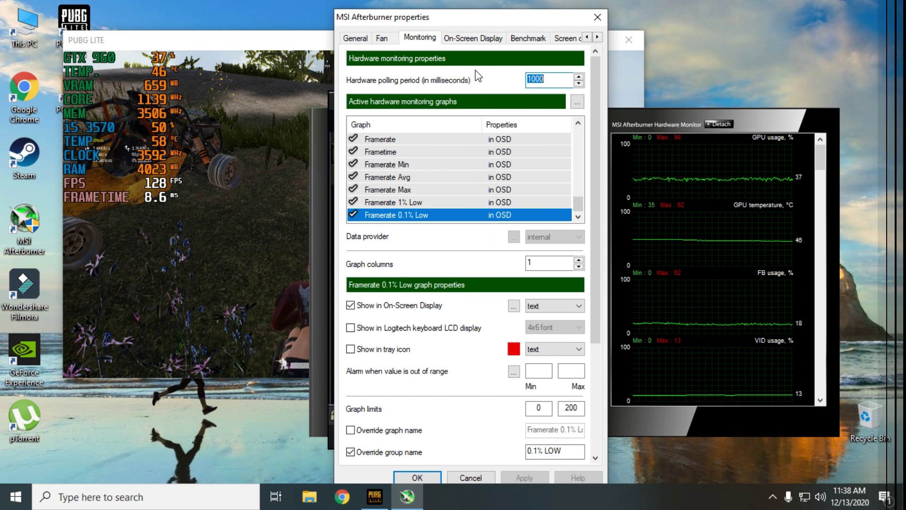
# Step: Assign Num 1 as the begin and Num 2 as the end benchmark recording hotkeys, then apply
pyautogui.click(479, 39)
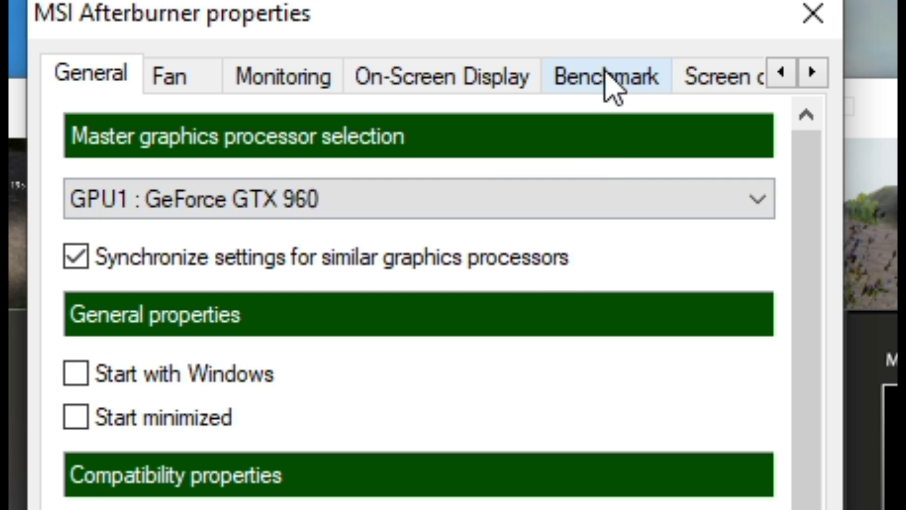
pyautogui.click(636, 102)
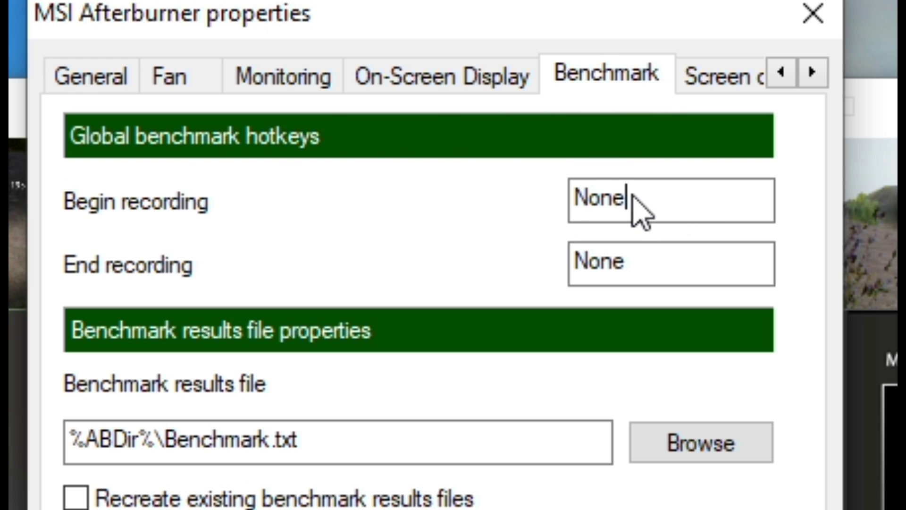
pyautogui.press('KP_1')
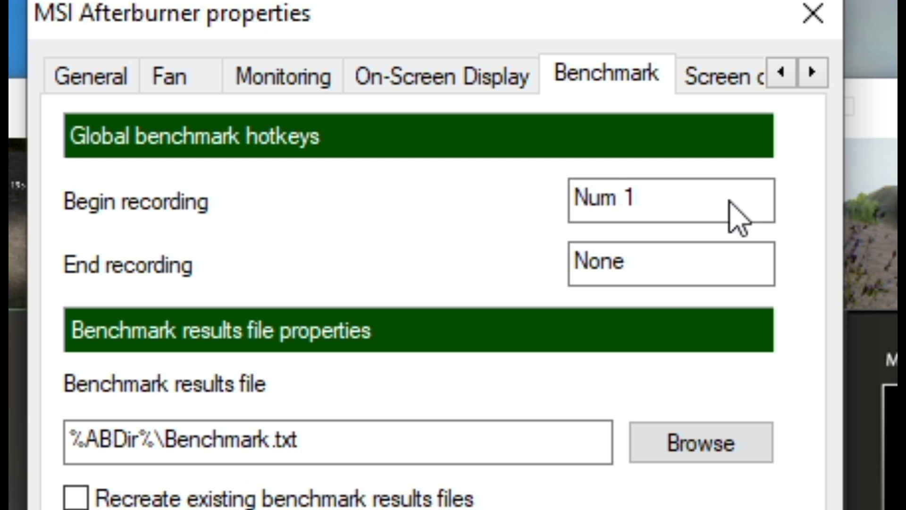
pyautogui.click(653, 277)
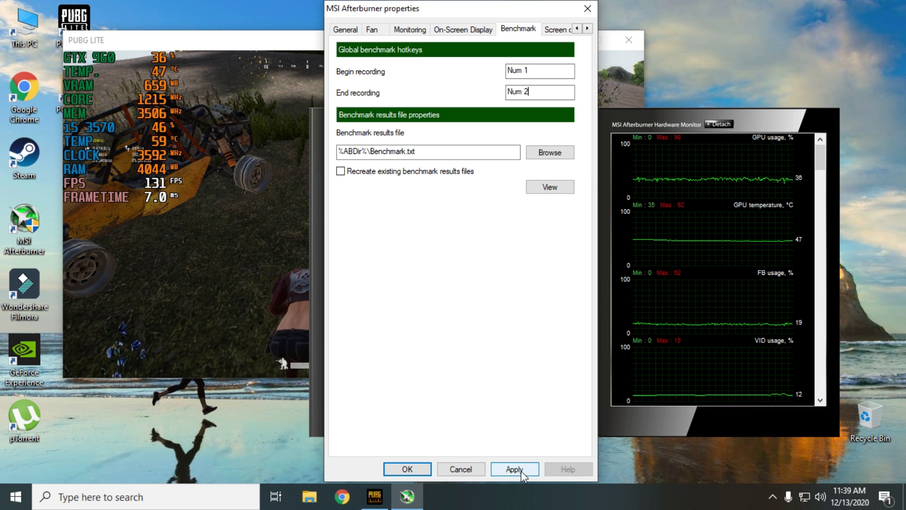
pyautogui.click(521, 471)
# Step: Close the properties window and press Num 1 in PUBG Lite to start benchmark recording
pyautogui.click(413, 469)
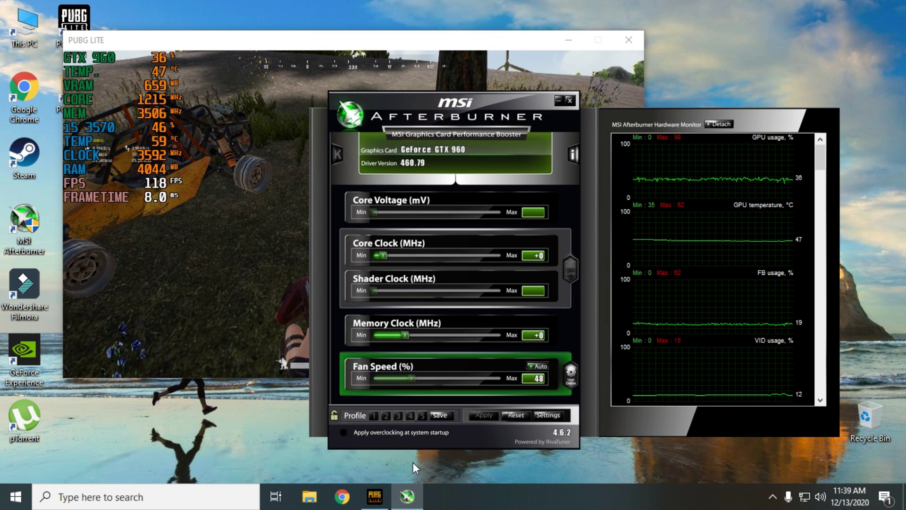
pyautogui.click(246, 186)
pyautogui.press('KP_1')
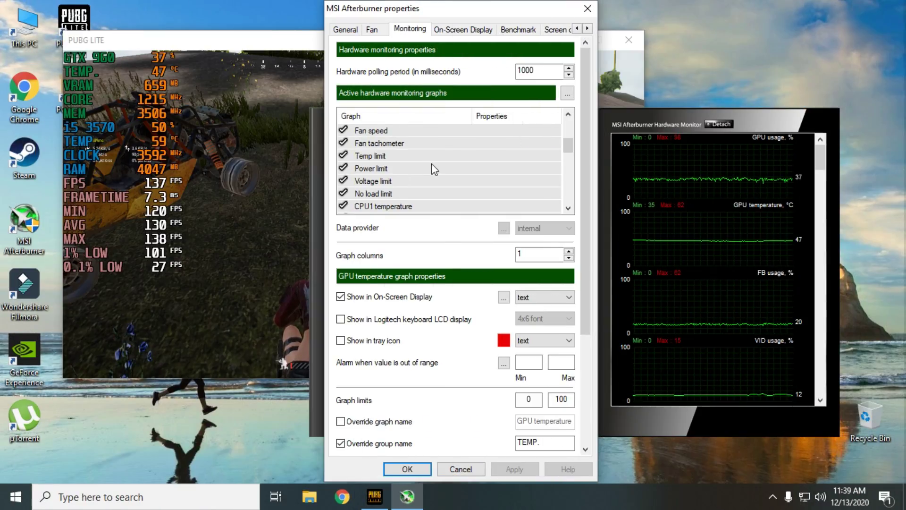
# Step: Prefix the CPU usage group name 'i5 3570' with \n and apply
pyautogui.scroll(-2, 437, 169)
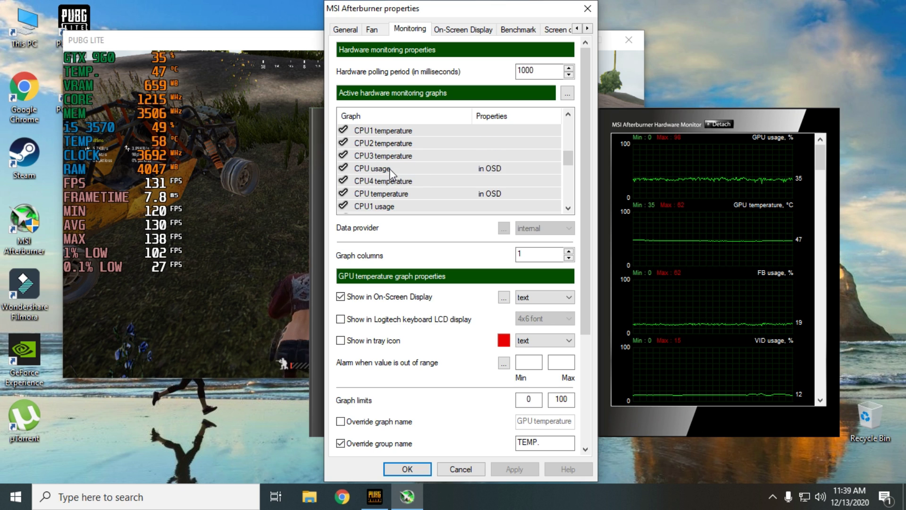
pyautogui.click(392, 170)
pyautogui.click(524, 443)
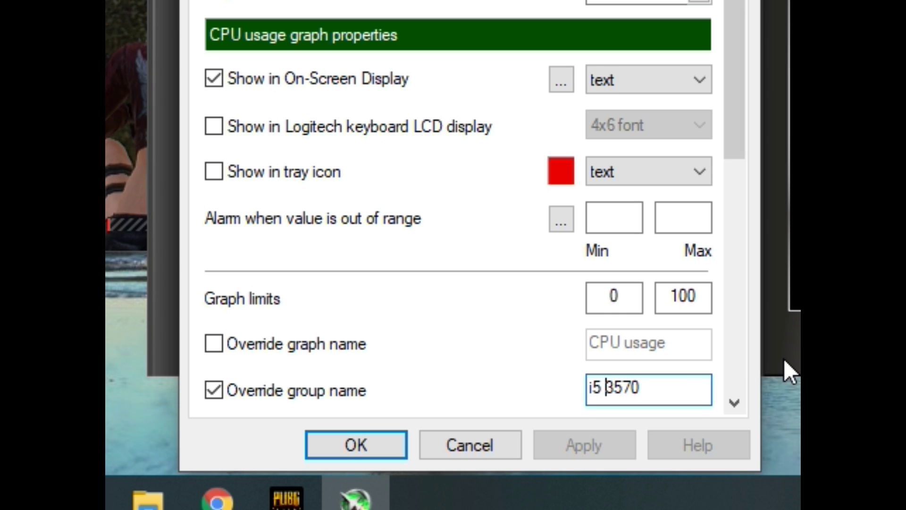
pyautogui.press('BackSpace')
pyautogui.press('Home')
pyautogui.write('\\n')
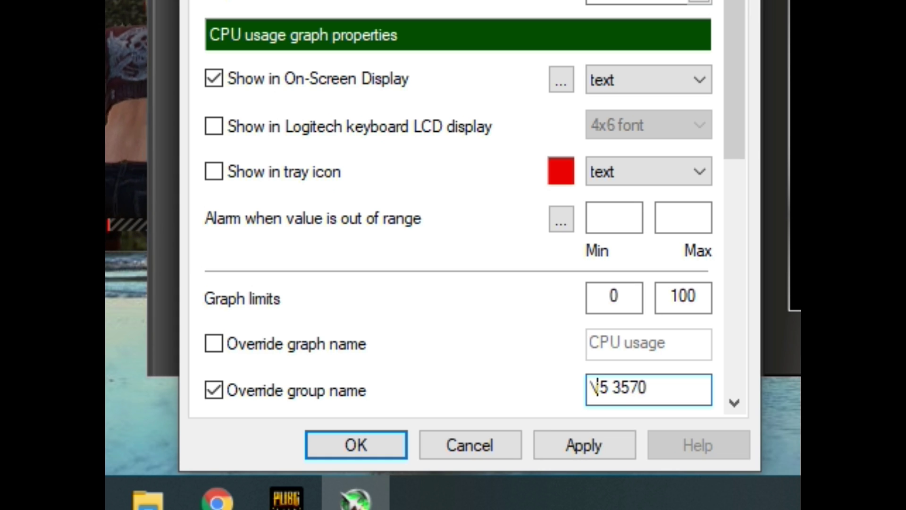
pyautogui.click(593, 449)
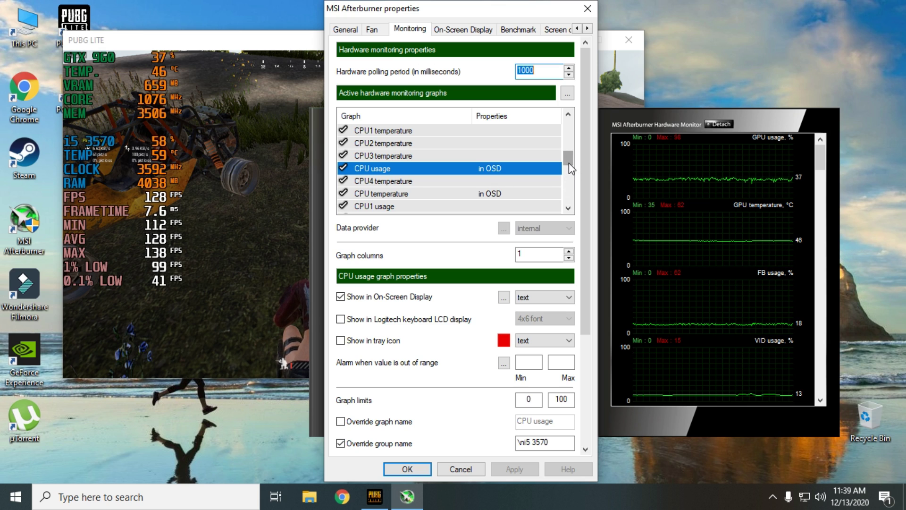
# Step: Enable the Framerate graph in the overlay and prefix its FPS group name with \n
pyautogui.moveTo(568, 163); pyautogui.dragTo(568, 191)
pyautogui.click(350, 180)
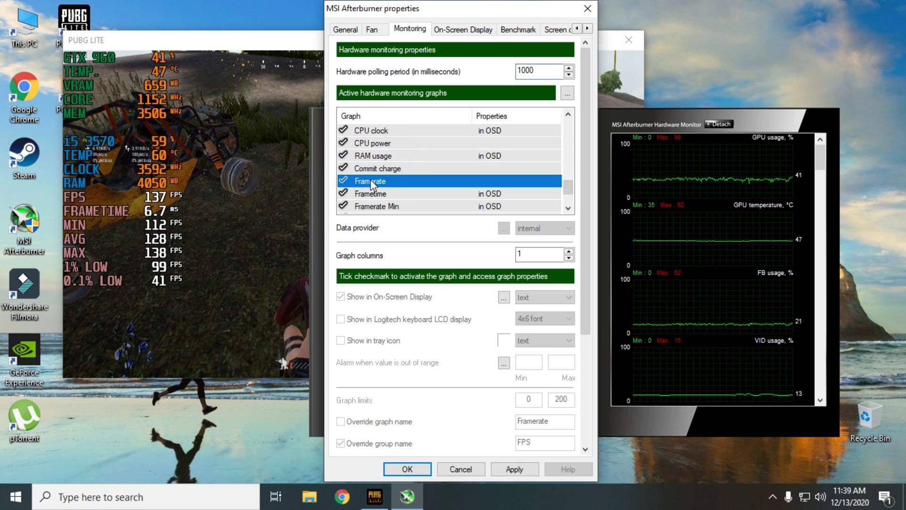
pyautogui.click(344, 179)
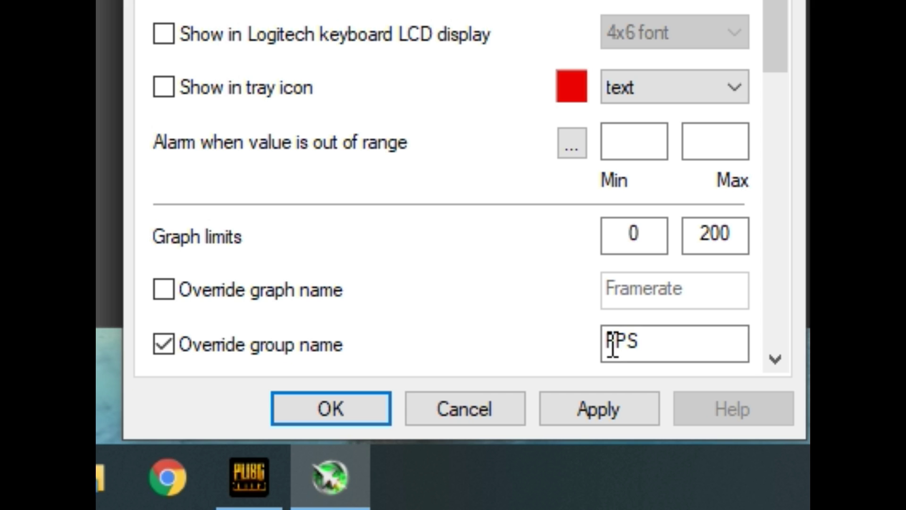
pyautogui.click(519, 444)
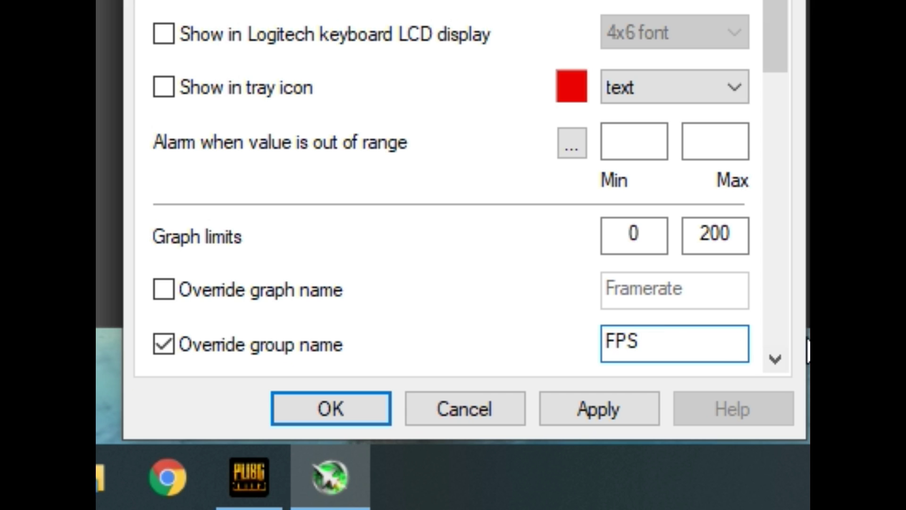
pyautogui.write('\\n')
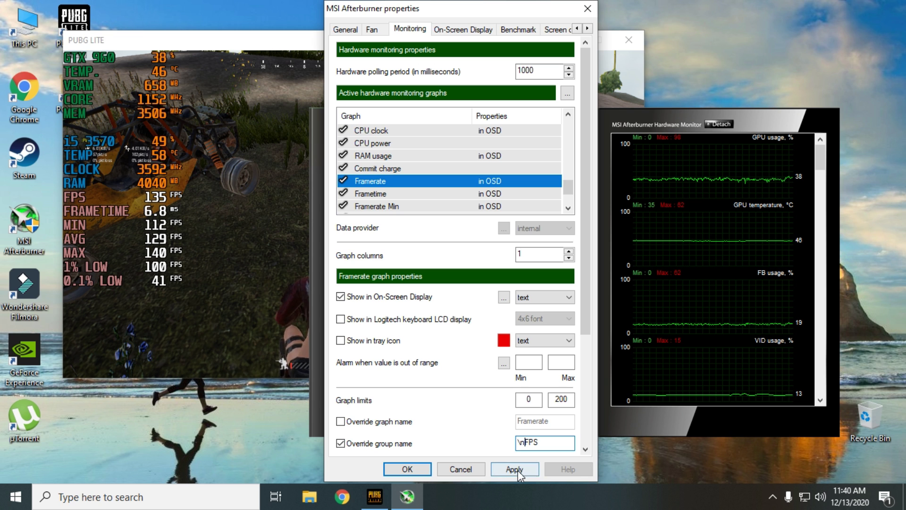
pyautogui.click(599, 408)
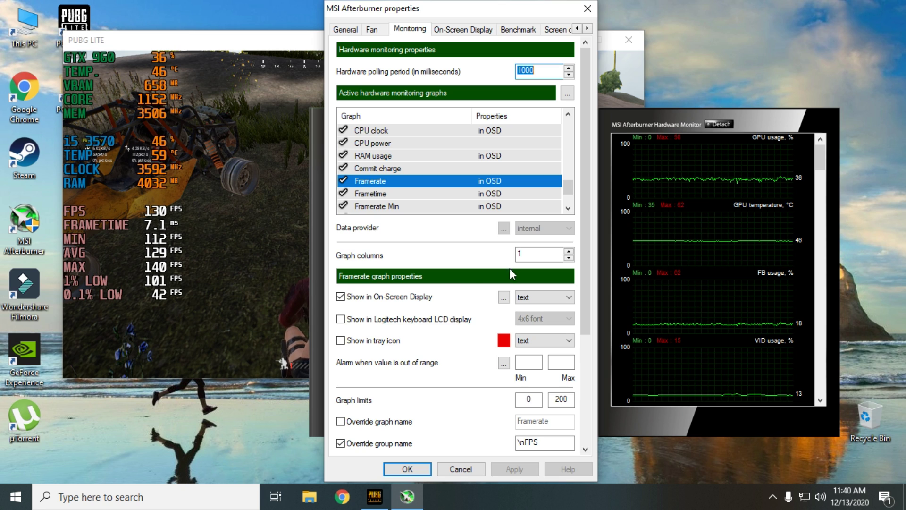
# Step: Set Framerate Avg and Framerate 1% Low to show as 'text, graph' in the on-screen display
pyautogui.click(376, 195)
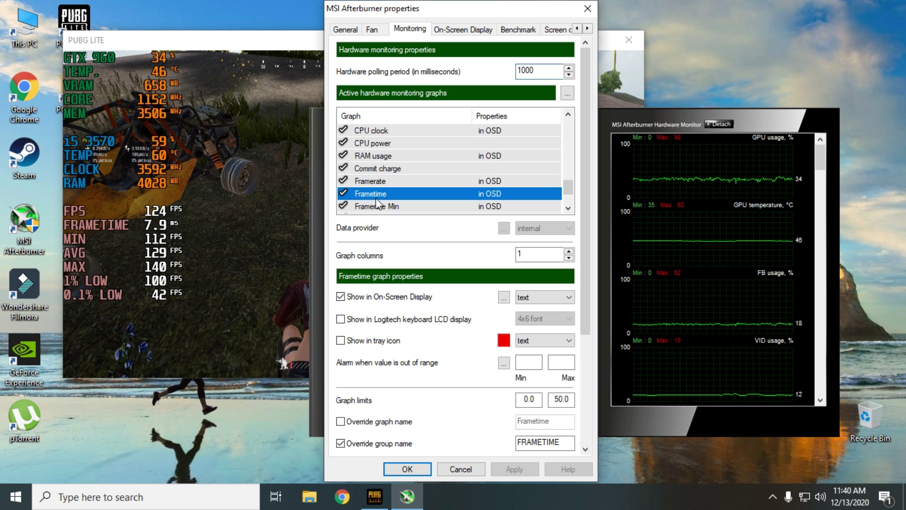
pyautogui.scroll(-1, 375, 198)
pyautogui.click(378, 181)
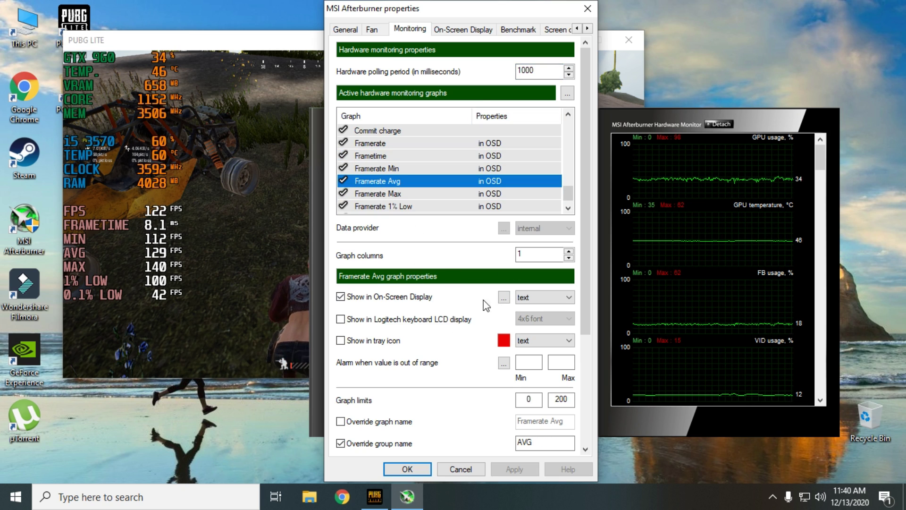
pyautogui.click(536, 297)
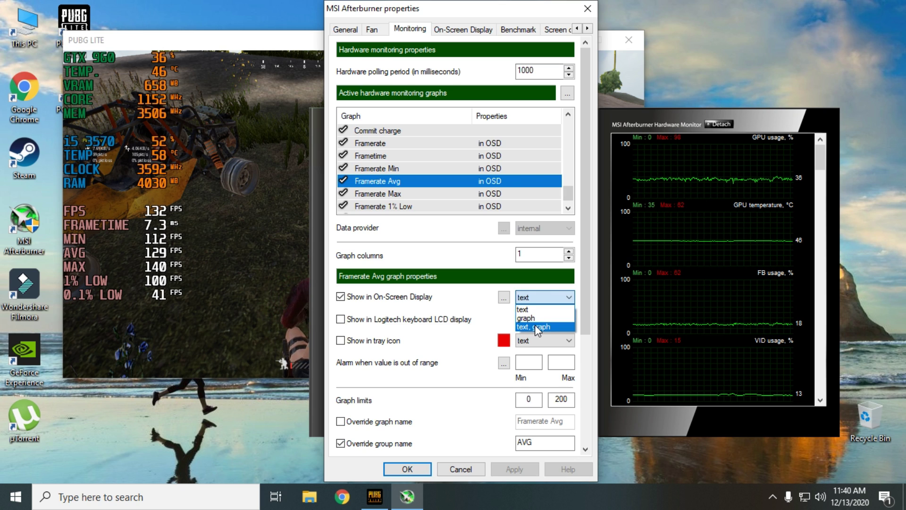
pyautogui.click(534, 326)
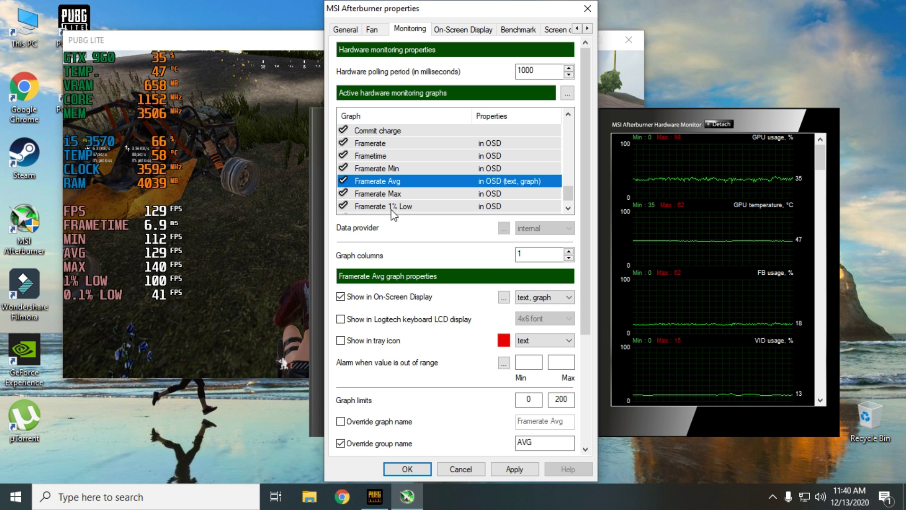
pyautogui.click(397, 206)
pyautogui.click(543, 297)
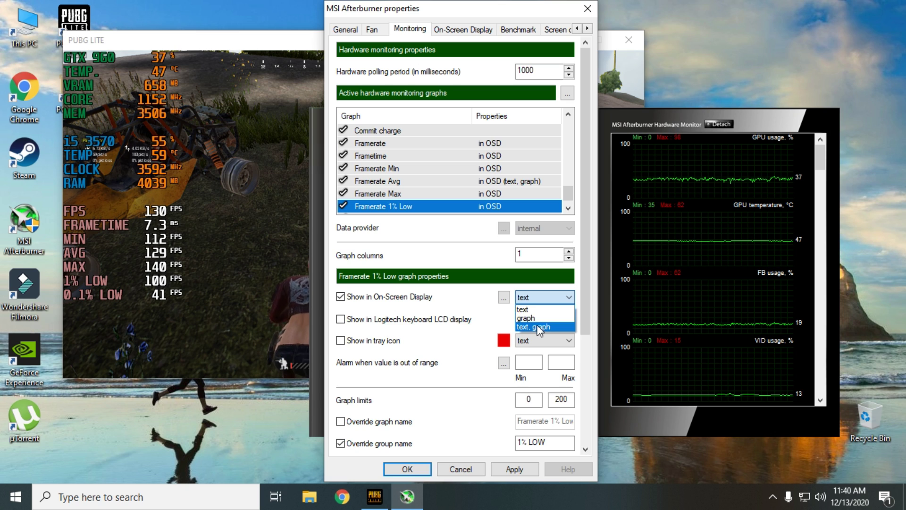
pyautogui.click(534, 322)
# Step: Set Framerate 0.1% Low to 'text, graph' as well and apply the display modes
pyautogui.click(570, 209)
pyautogui.click(497, 207)
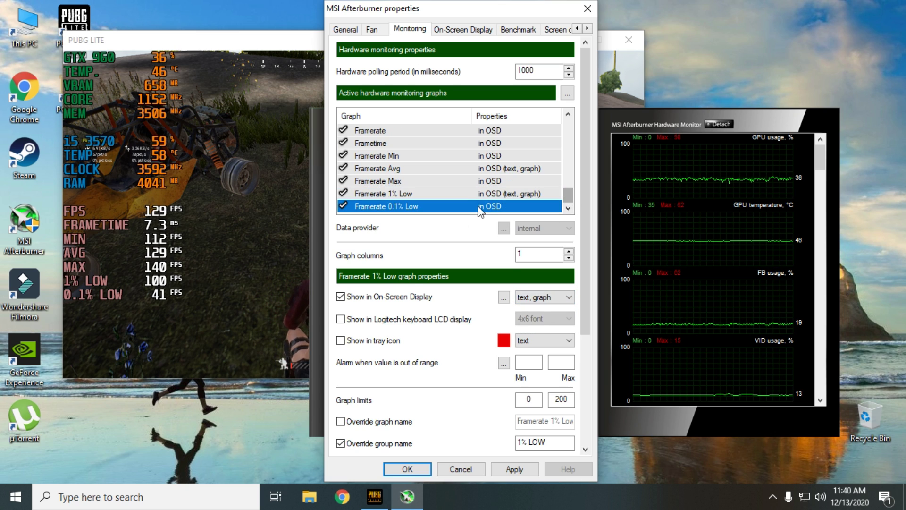
pyautogui.click(543, 297)
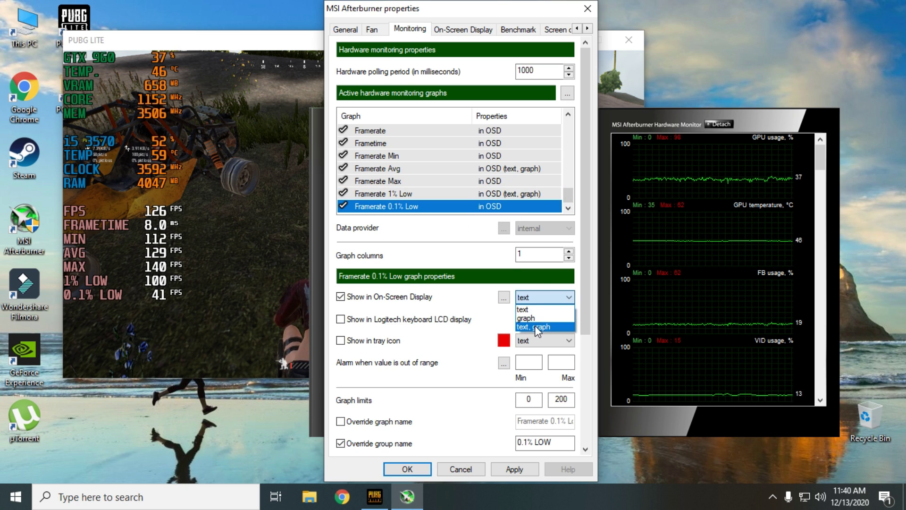
pyautogui.click(534, 325)
pyautogui.click(525, 468)
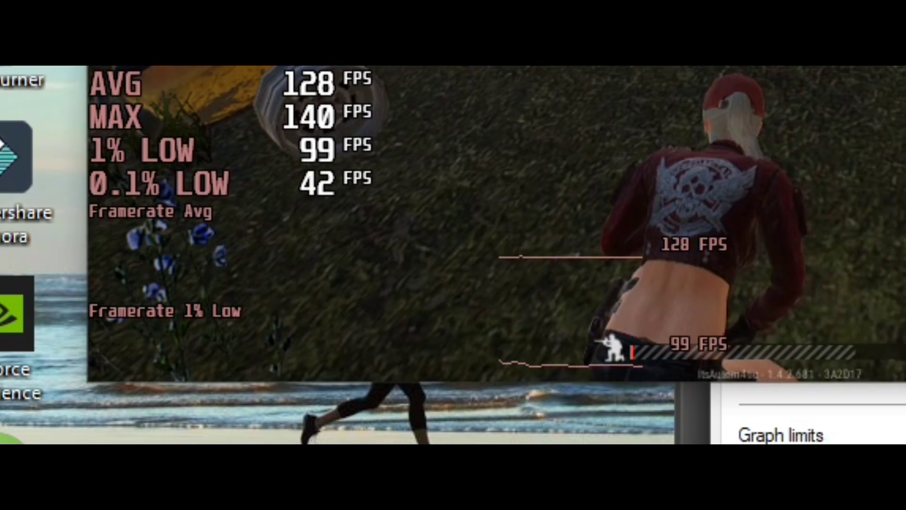
pyautogui.click(396, 169)
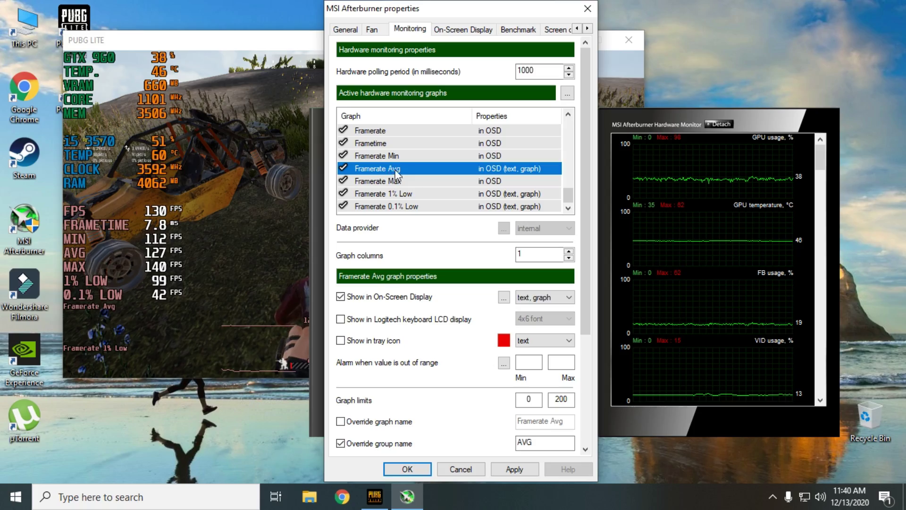
pyautogui.click(503, 297)
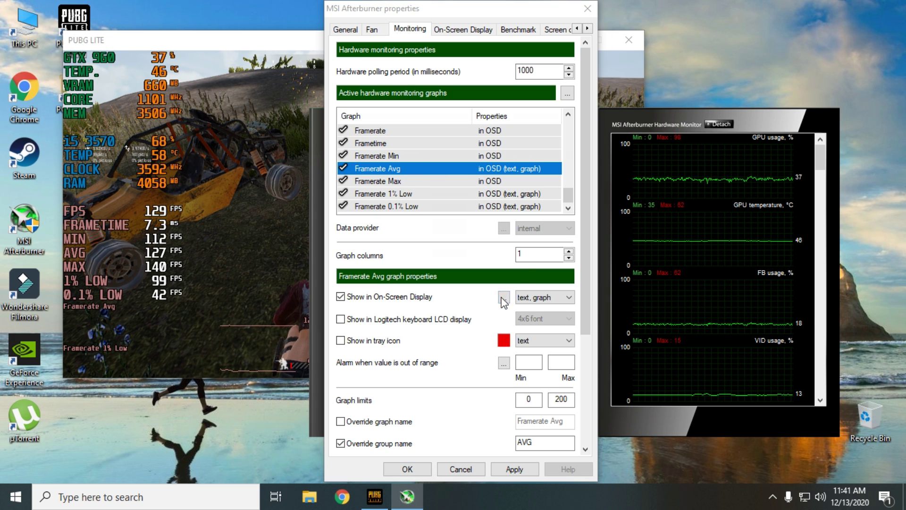
# Step: Change the OSD layout's Graph Width from -32 to -16 and confirm with OK
pyautogui.moveTo(575, 189); pyautogui.dragTo(581, 356)
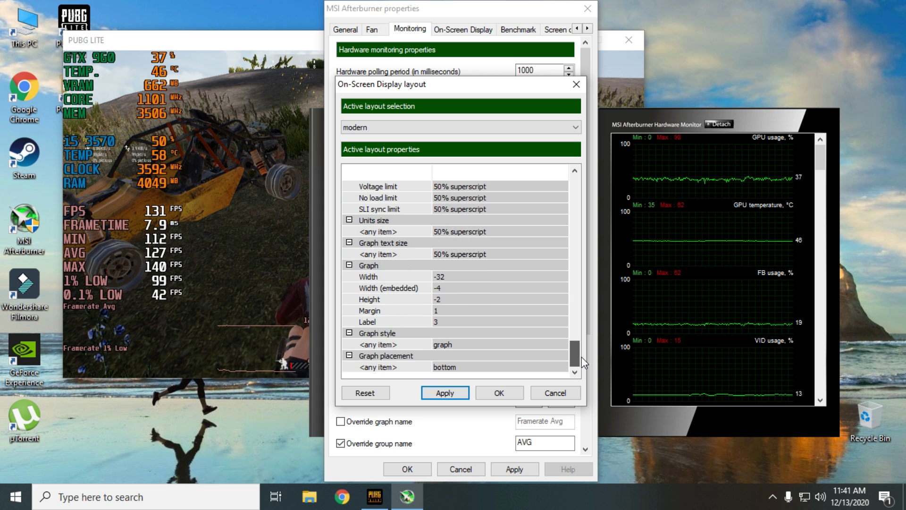
pyautogui.click(438, 275)
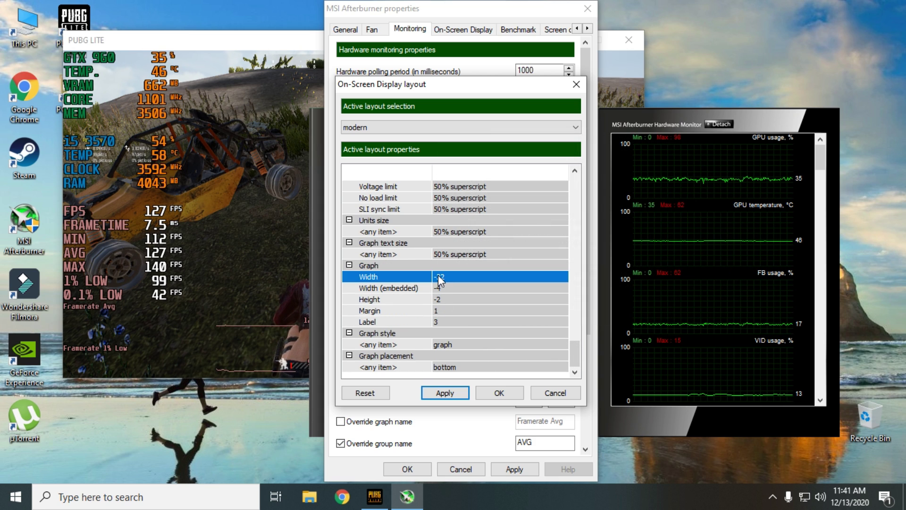
pyautogui.click(444, 276)
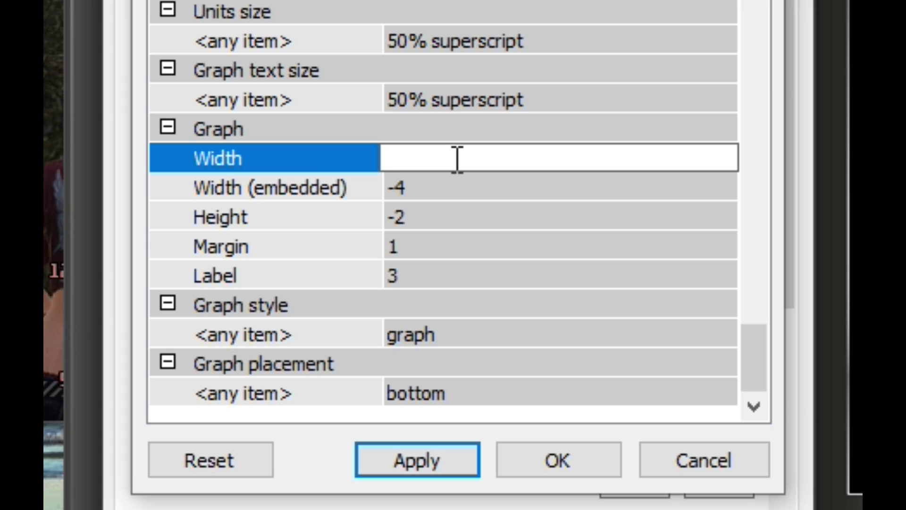
pyautogui.write('-16')
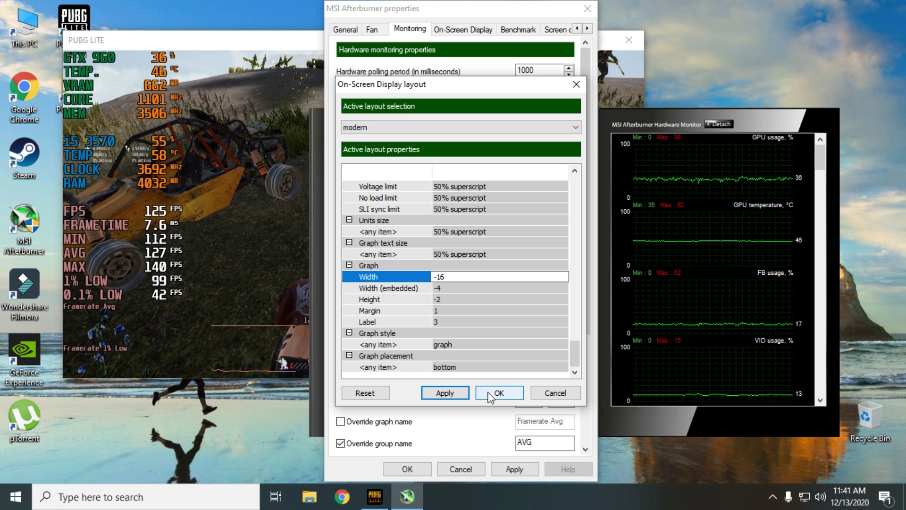
pyautogui.click(489, 393)
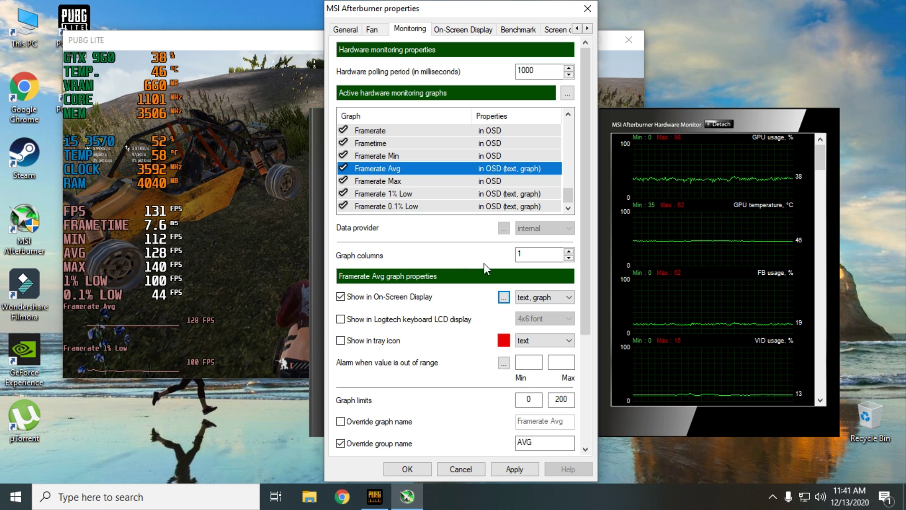
# Step: Set Color 0 in the OSD colour library to bright green
pyautogui.click(503, 297)
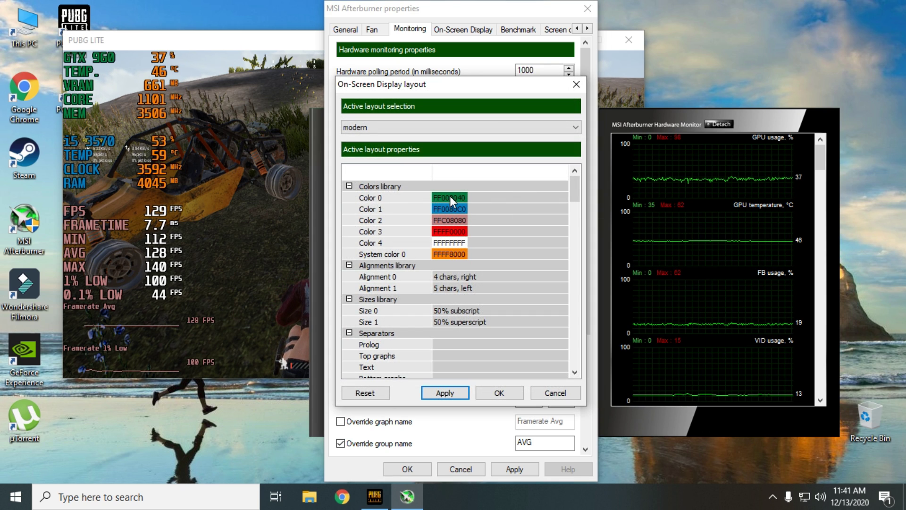
pyautogui.click(450, 197)
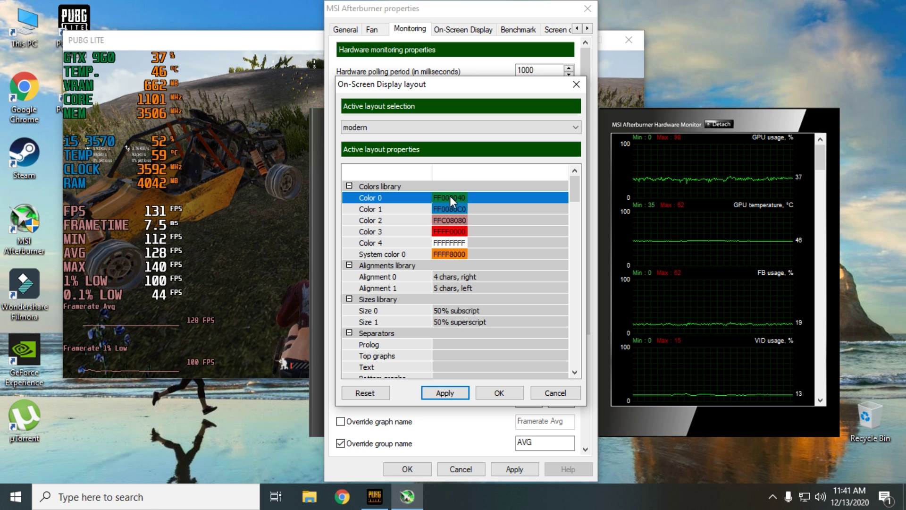
pyautogui.doubleClick(449, 196)
pyautogui.click(472, 199)
pyautogui.click(453, 224)
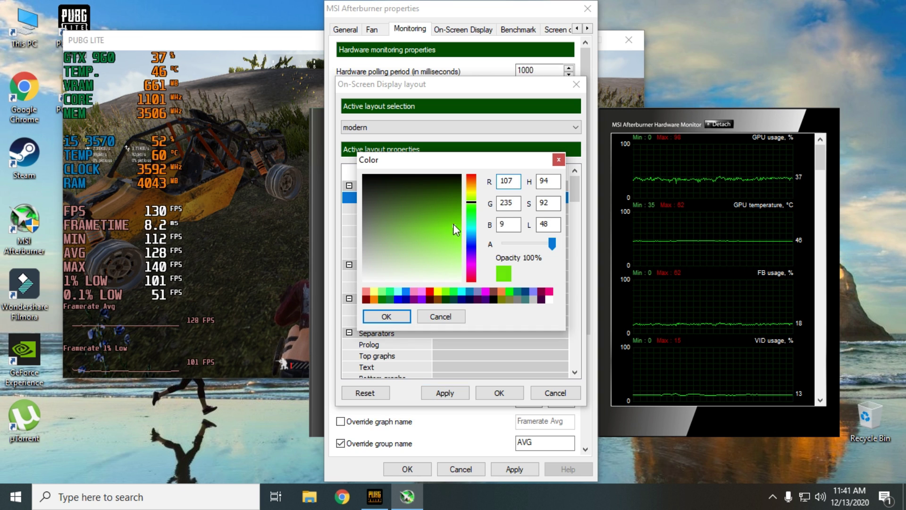
pyautogui.click(386, 316)
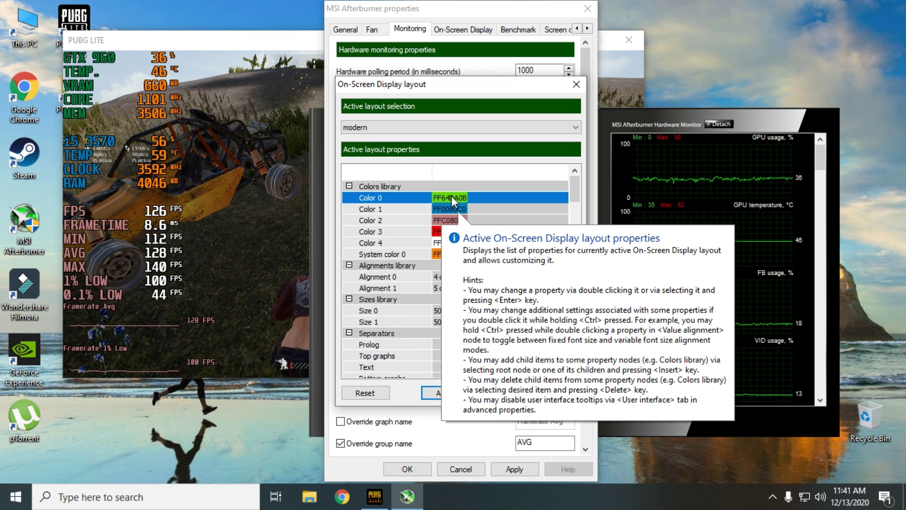
# Step: Recolour Color 1 to a teal-blue shade and apply the colour library
pyautogui.doubleClick(455, 208)
pyautogui.click(471, 230)
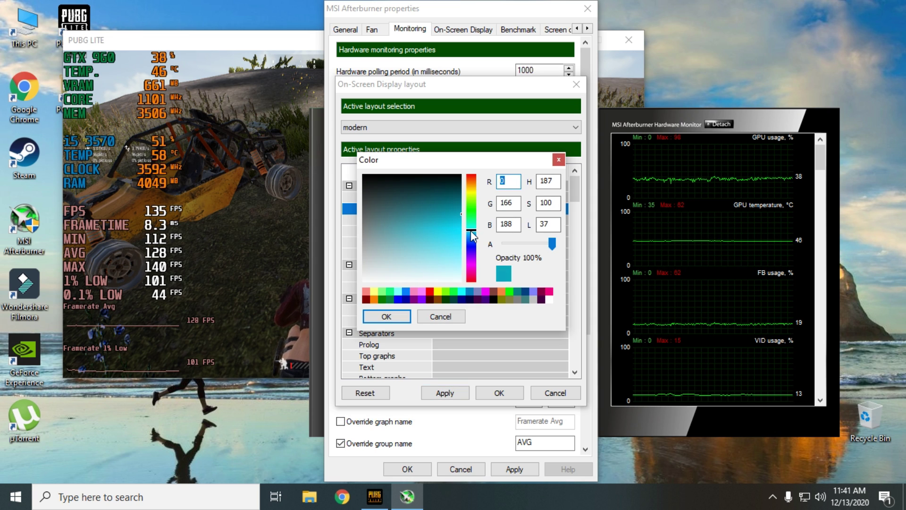
pyautogui.click(456, 231)
pyautogui.click(452, 222)
pyautogui.click(386, 316)
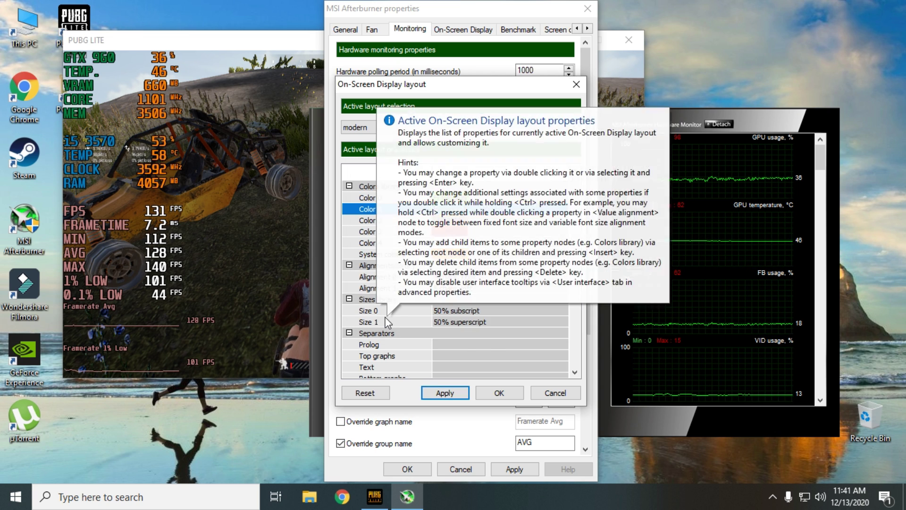
pyautogui.doubleClick(449, 209)
pyautogui.click(449, 208)
pyautogui.click(392, 316)
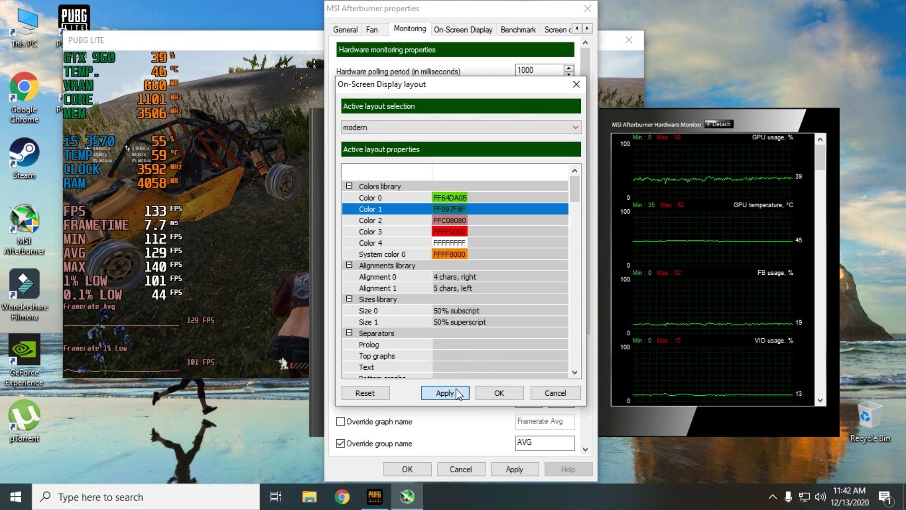
pyautogui.click(456, 392)
# Step: Brighten Color 1 to cyan and apply the updated colour library
pyautogui.doubleClick(449, 208)
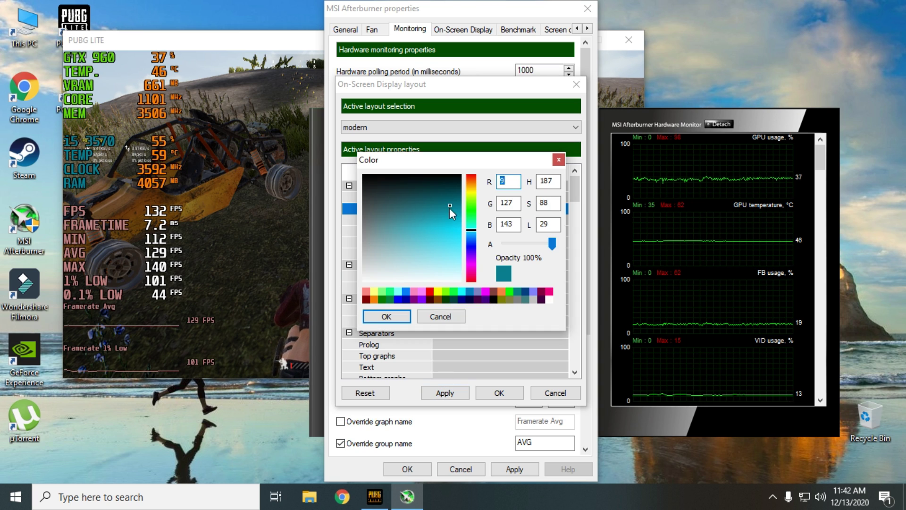
pyautogui.click(449, 228)
pyautogui.click(387, 317)
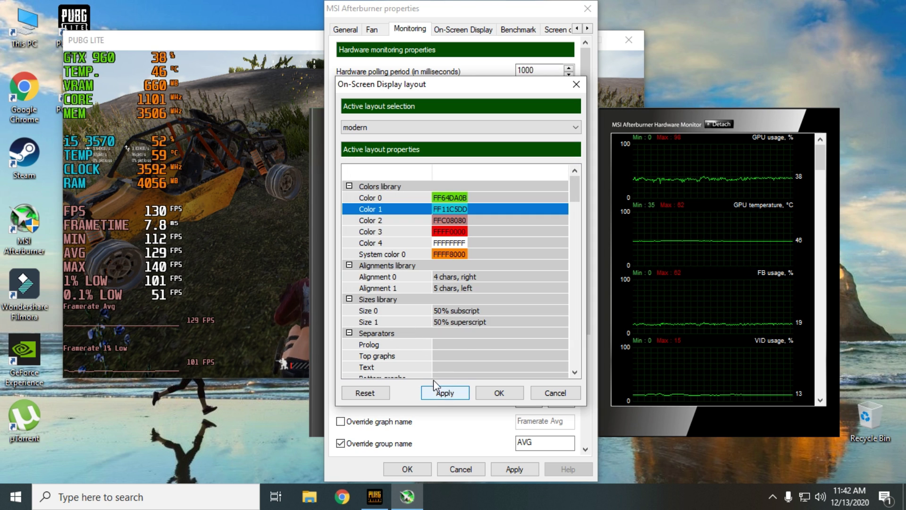
pyautogui.click(436, 389)
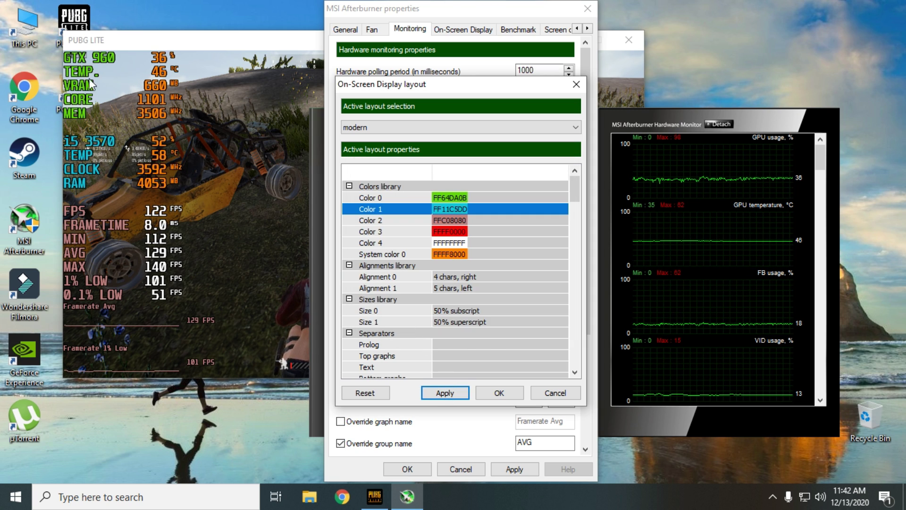
# Step: Change Color 2 to purple for the framerate labels and close the layout settings
pyautogui.doubleClick(446, 219)
pyautogui.click(446, 218)
pyautogui.moveTo(471, 243); pyautogui.dragTo(471, 260)
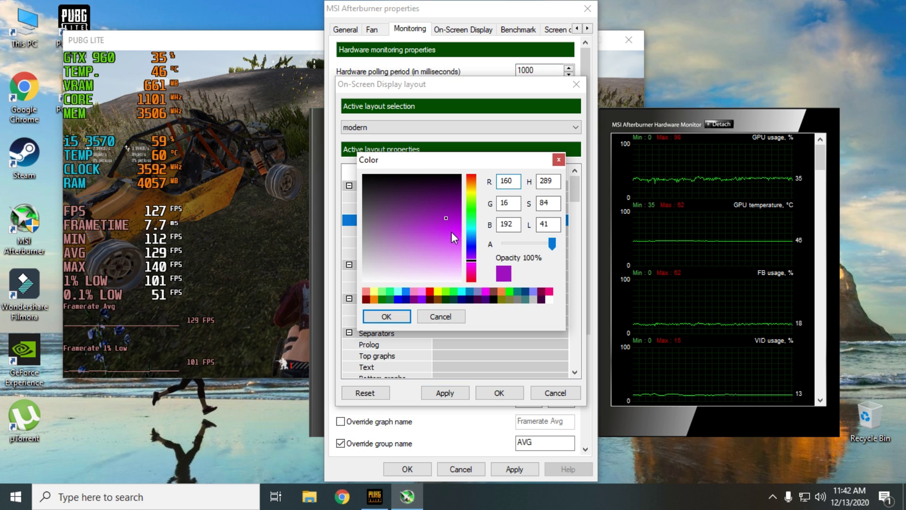
pyautogui.click(429, 254)
pyautogui.click(386, 316)
pyautogui.click(498, 392)
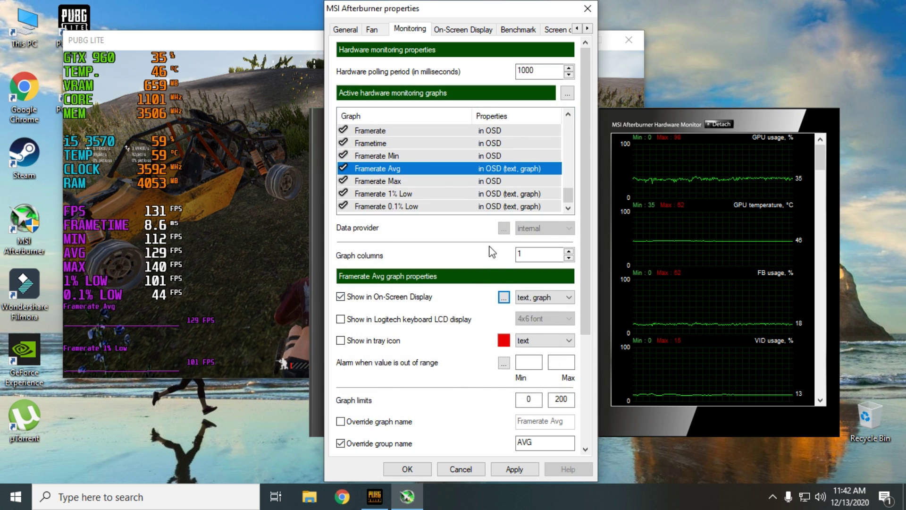
# Step: Set Color 4 to yellow-green for the values and apply the colours to the OSD
pyautogui.click(503, 297)
pyautogui.click(454, 244)
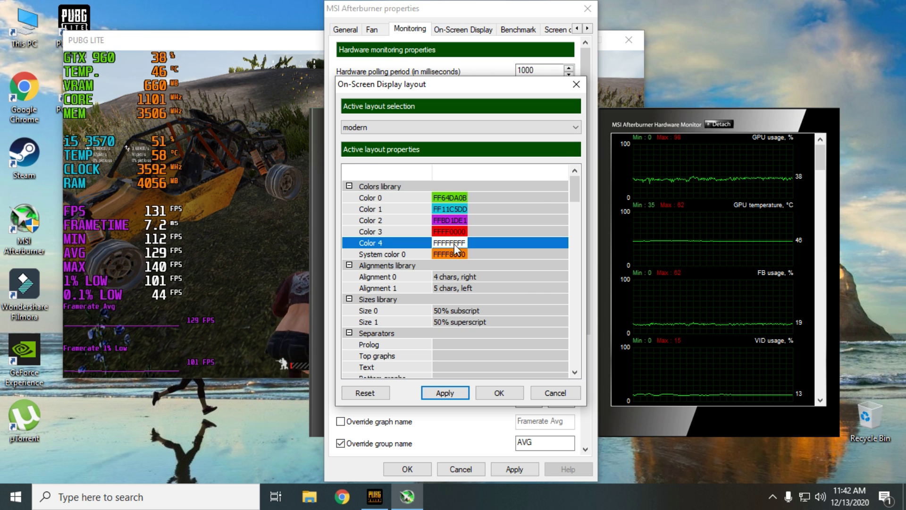
pyautogui.doubleClick(454, 243)
pyautogui.click(449, 242)
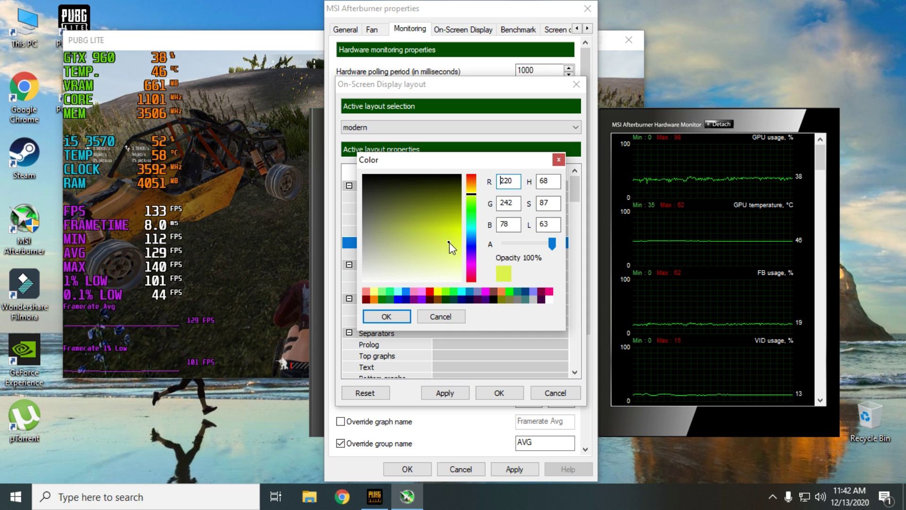
pyautogui.click(384, 316)
pyautogui.click(460, 392)
# Step: Preview the new colours in the game, then close MSI Afterburner's properties window
pyautogui.hotkey('alt', 'Tab')
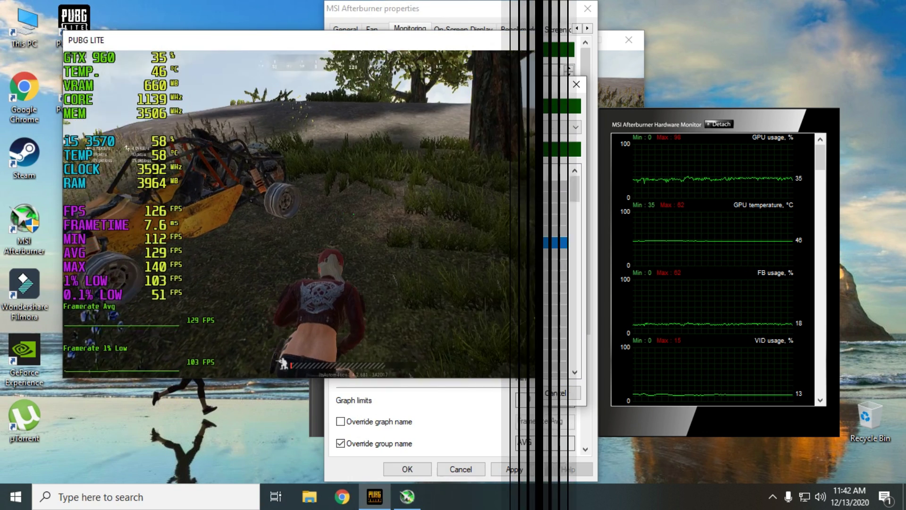
pyautogui.press('super')
pyautogui.click(578, 46)
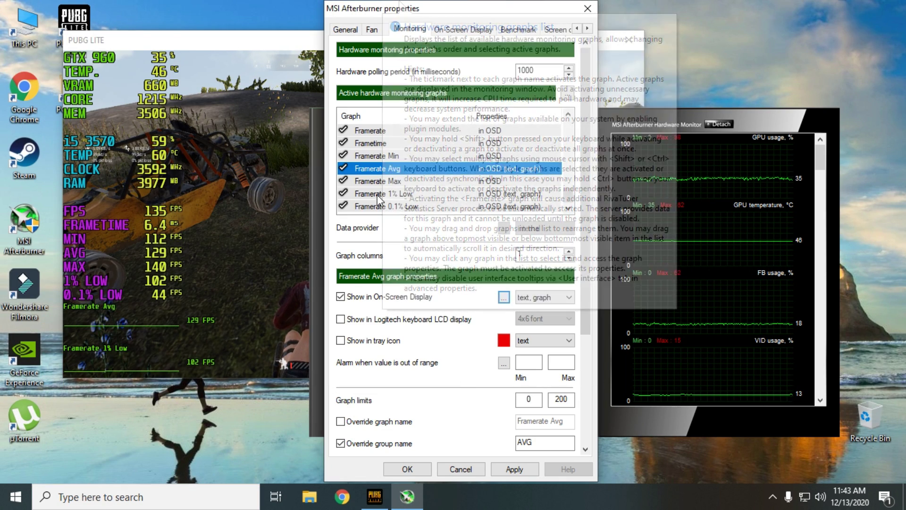
pyautogui.press('Return')
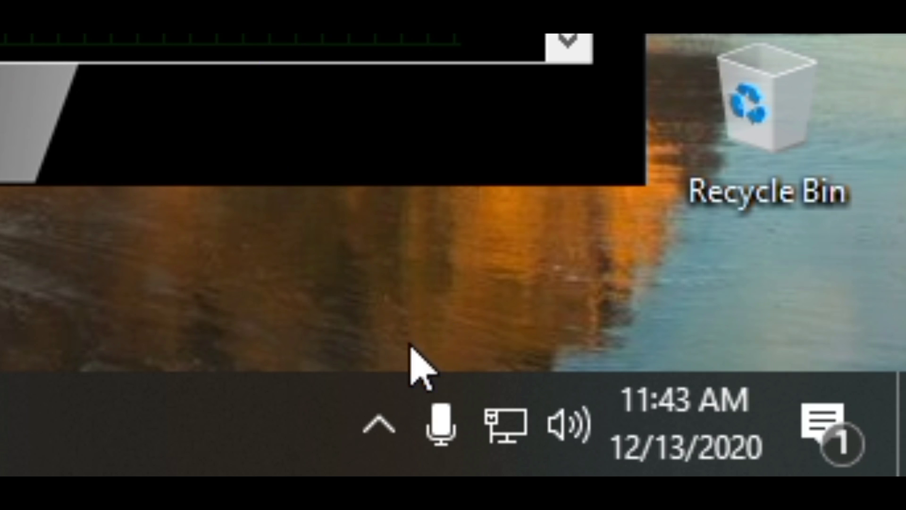
pyautogui.click(773, 496)
# Step: Open RivaTuner Statistics Server and turn On-Screen Display fill ON for a dark overlay backdrop
pyautogui.click(760, 444)
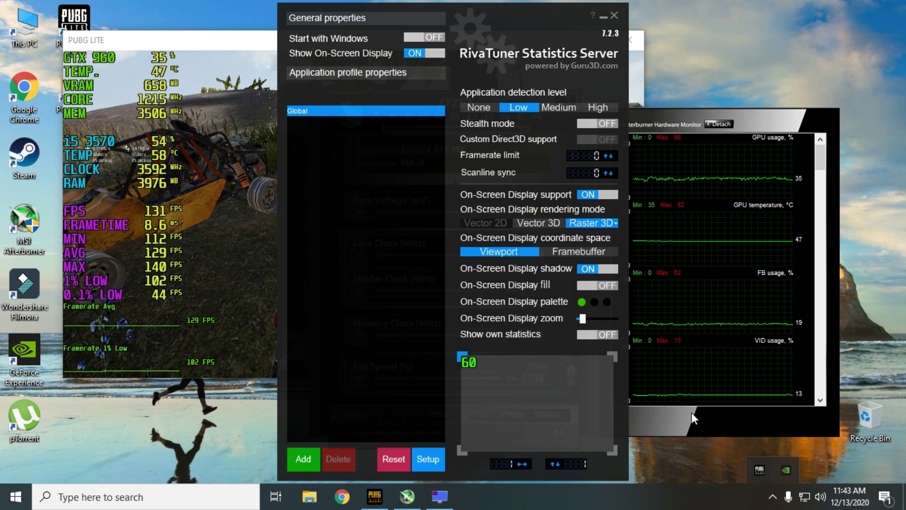
pyautogui.moveTo(353, 41); pyautogui.dragTo(394, 45)
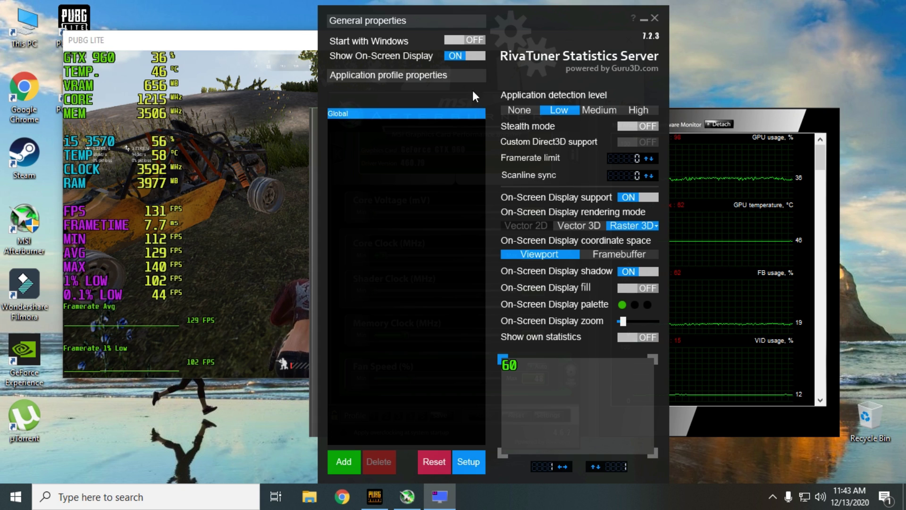
pyautogui.click(632, 287)
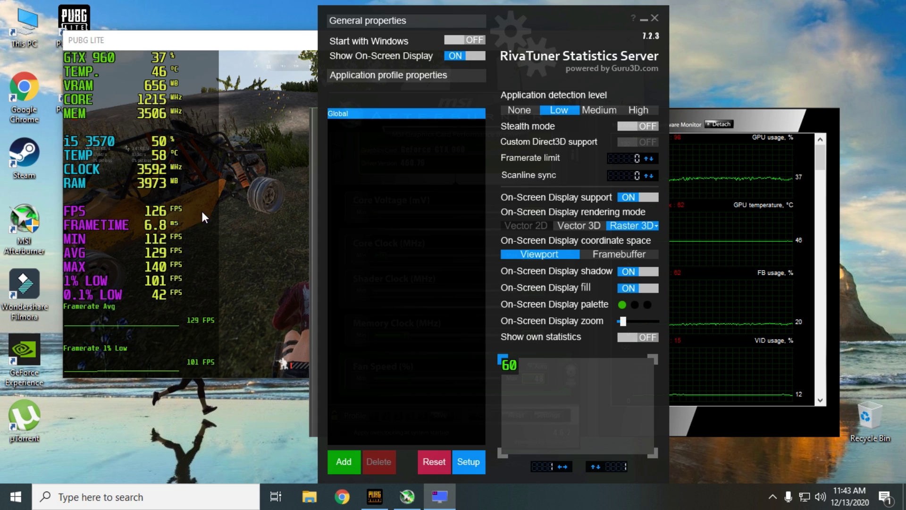
pyautogui.click(641, 287)
pyautogui.click(633, 288)
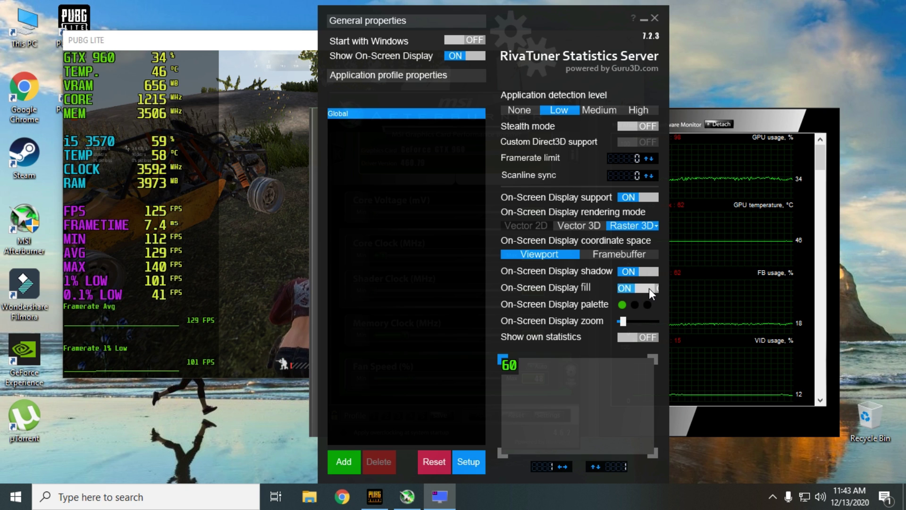
pyautogui.click(649, 288)
pyautogui.click(631, 289)
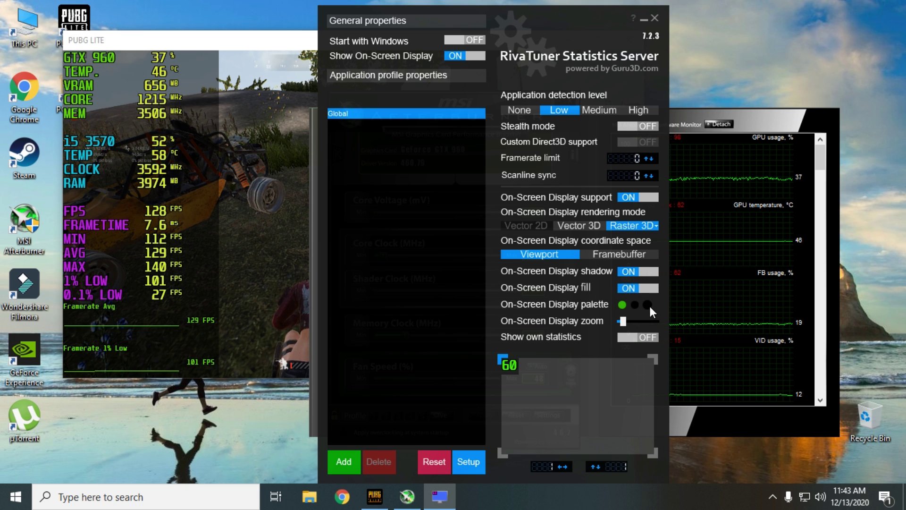
pyautogui.click(613, 227)
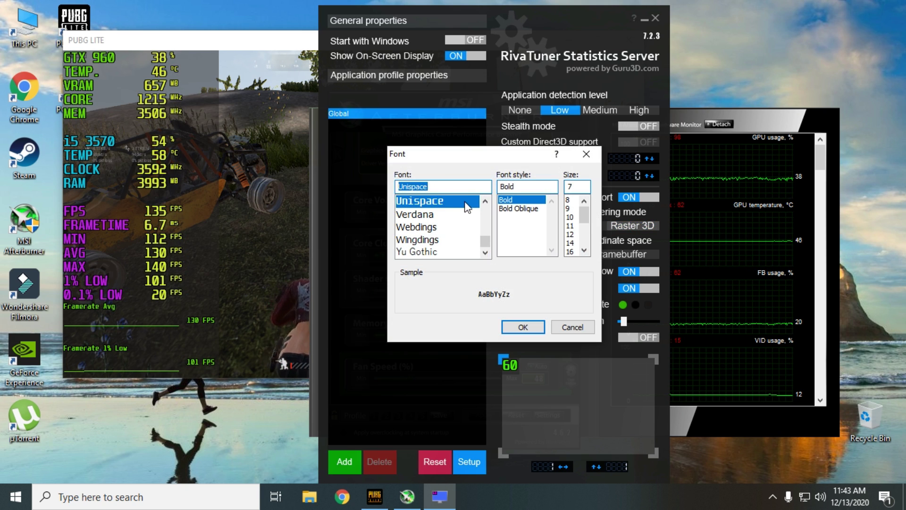
# Step: Choose the System font in Bold for the on-screen display text and confirm
pyautogui.moveTo(487, 239); pyautogui.dragTo(486, 236)
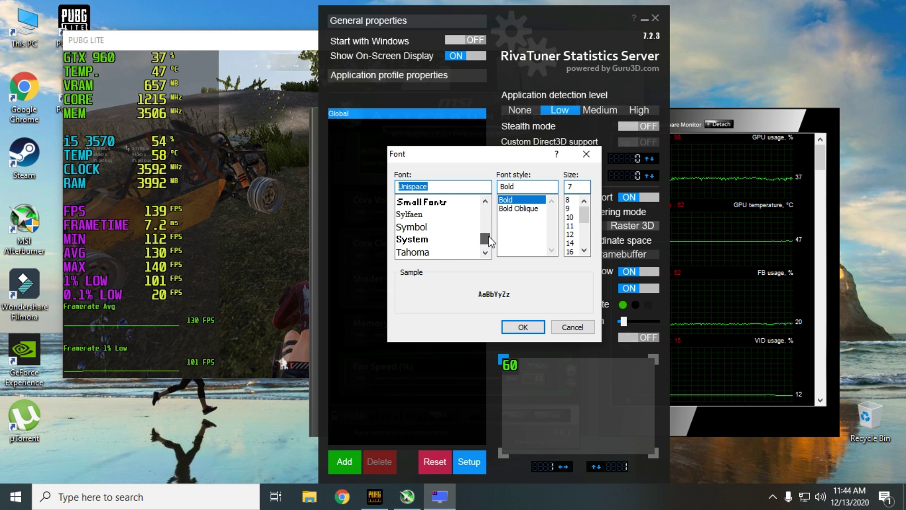
pyautogui.click(422, 241)
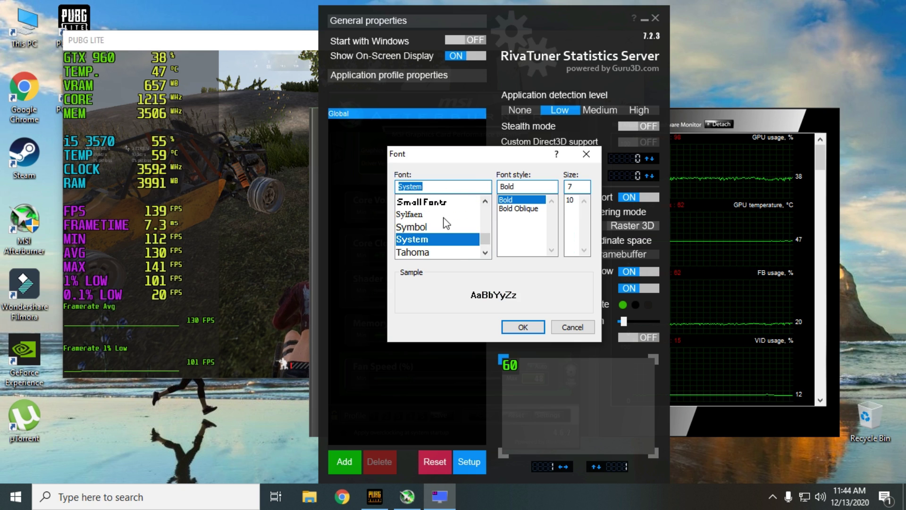
pyautogui.click(575, 185)
pyautogui.write('7')
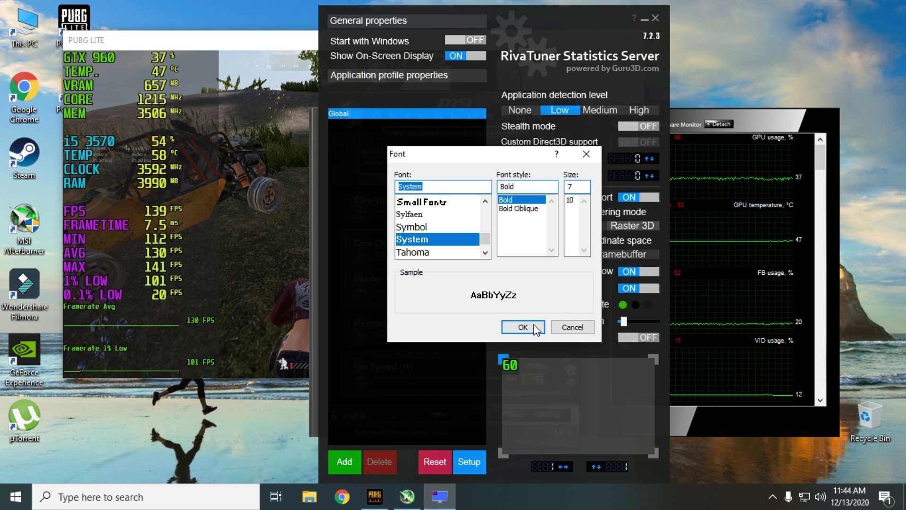
pyautogui.click(523, 326)
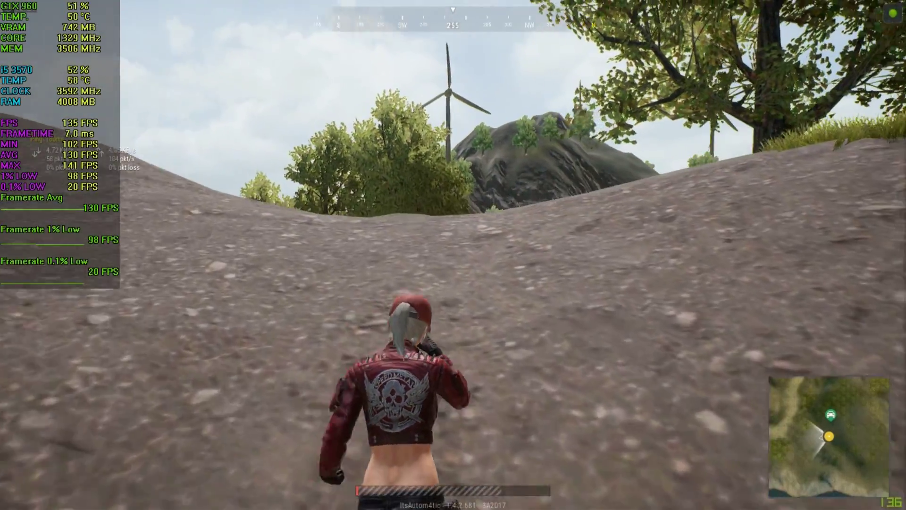
# Step: Run the character across the hills toward the road to show the finished overlay in gameplay
pyautogui.press('w')
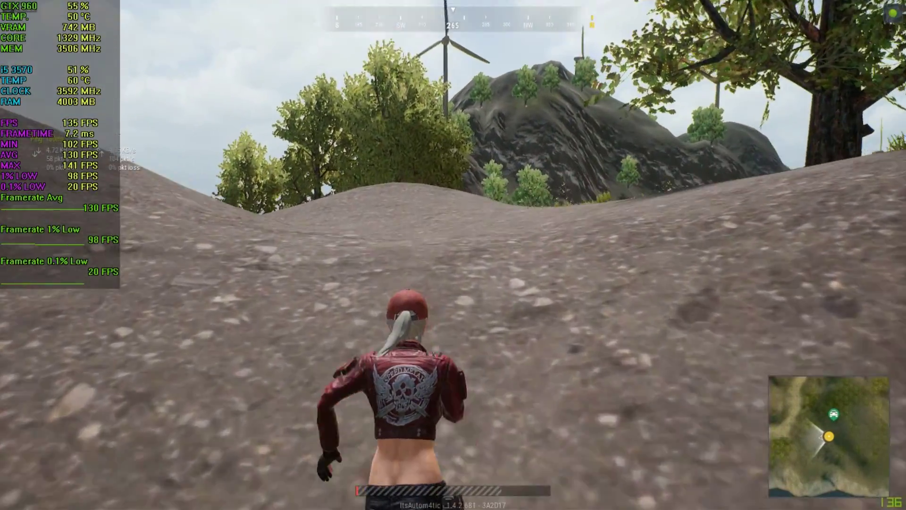
pyautogui.press('w')
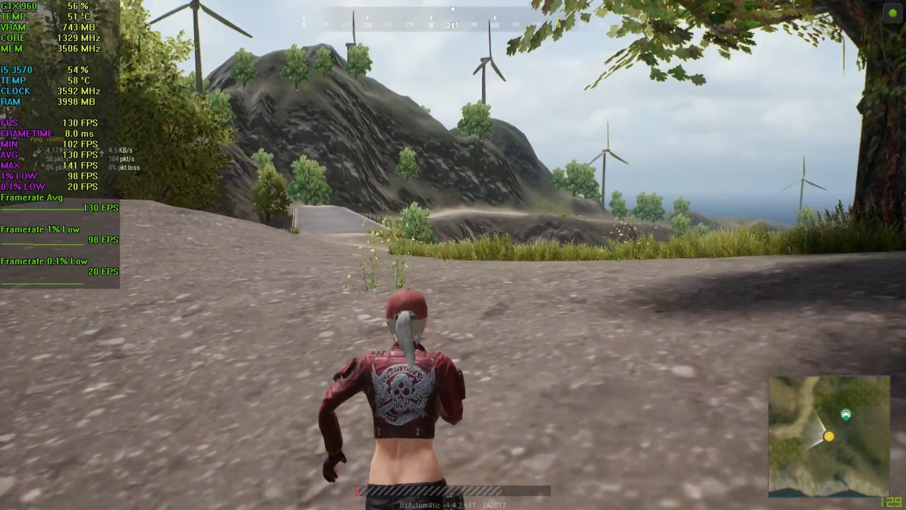
pyautogui.press('w')
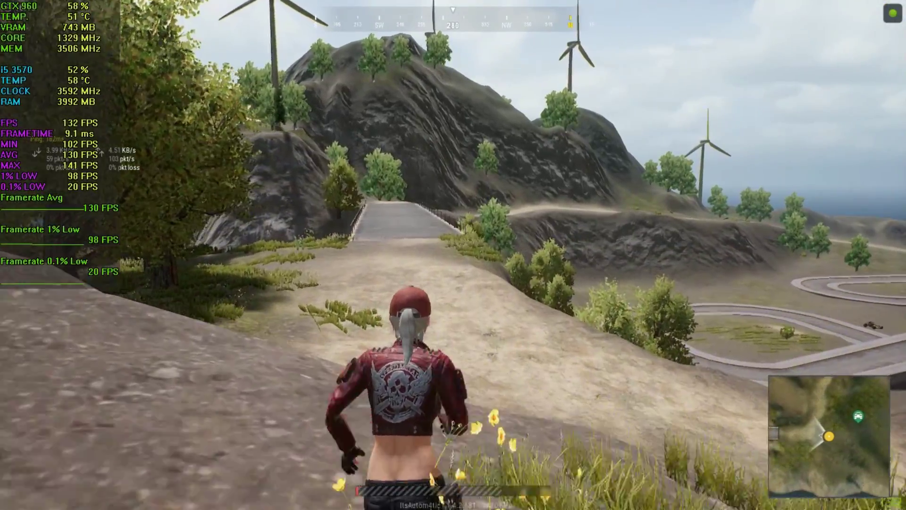
pyautogui.press('w')
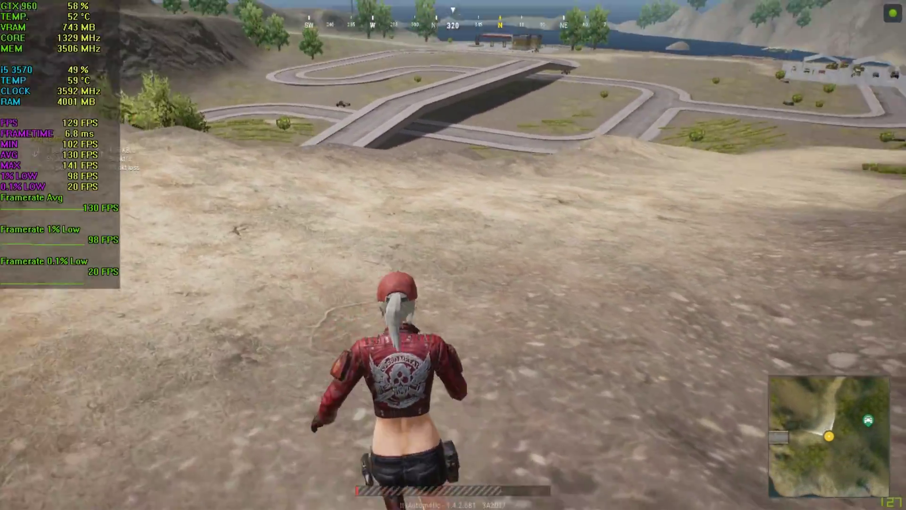
pyautogui.press('w')
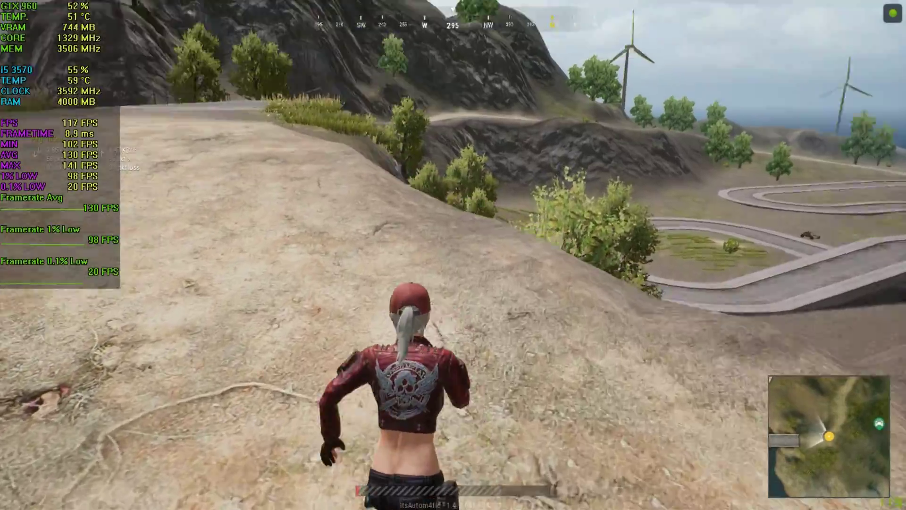
pyautogui.press('w')
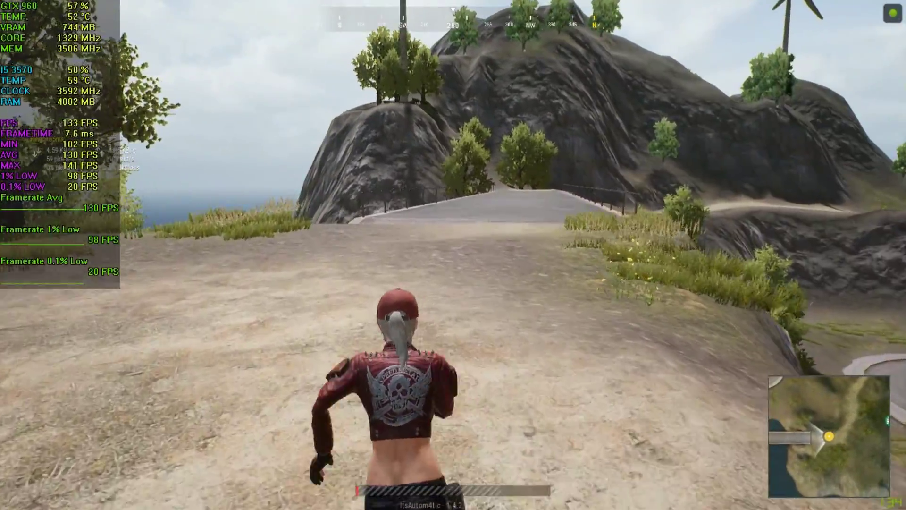